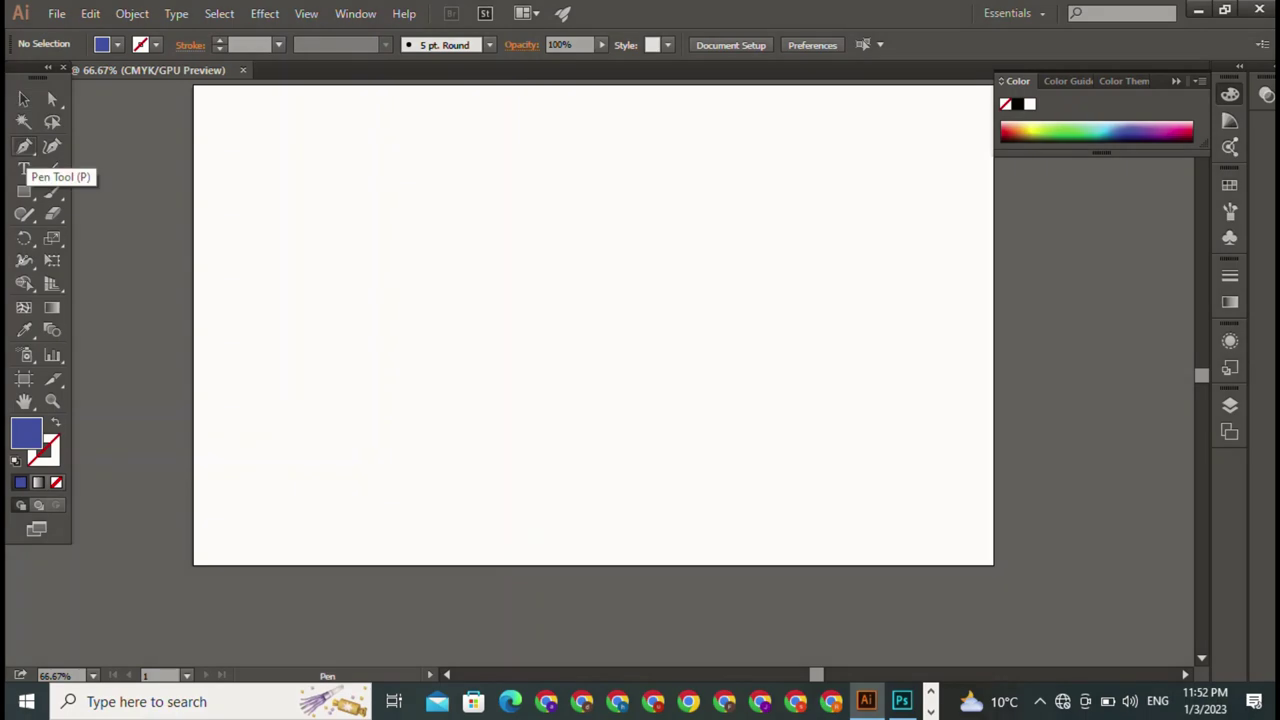
Step: Draw a long horizontal bar near the artboard's top-left and give it a black 000000 fill
left_click(24, 191)
left_click_drag(314, 160, 620, 196)
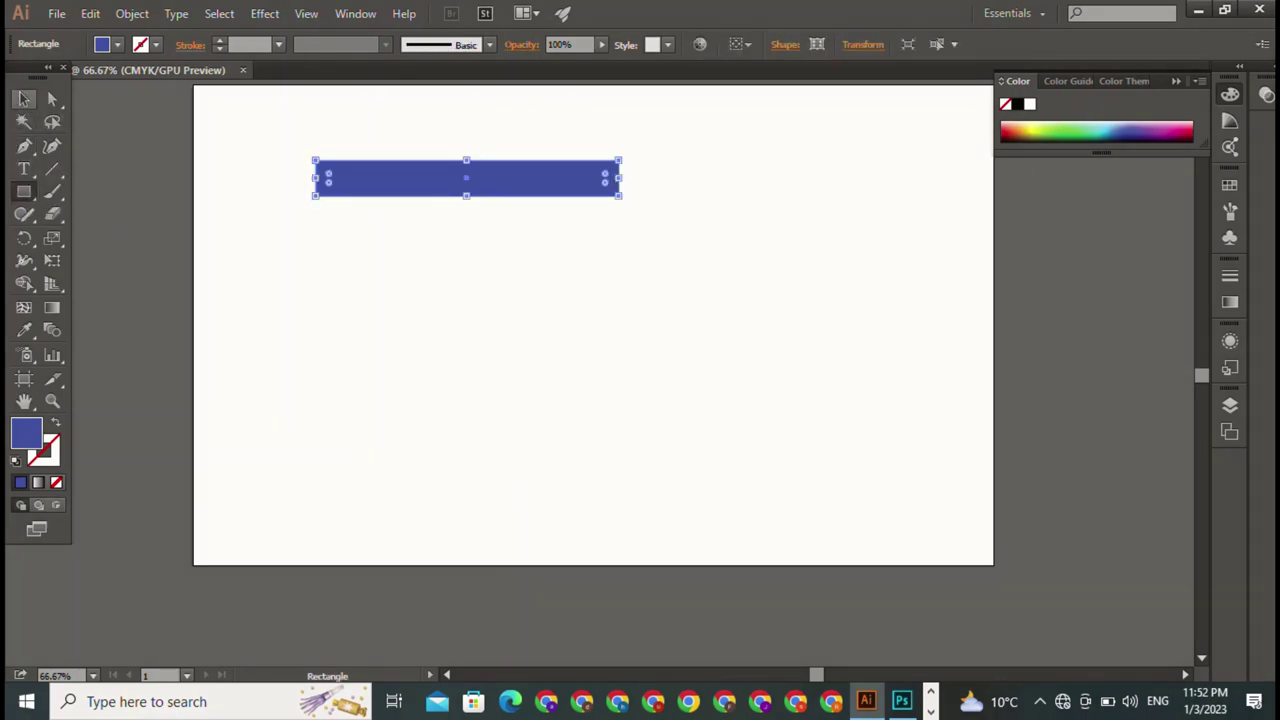
left_click(24, 99)
double_click(26, 432)
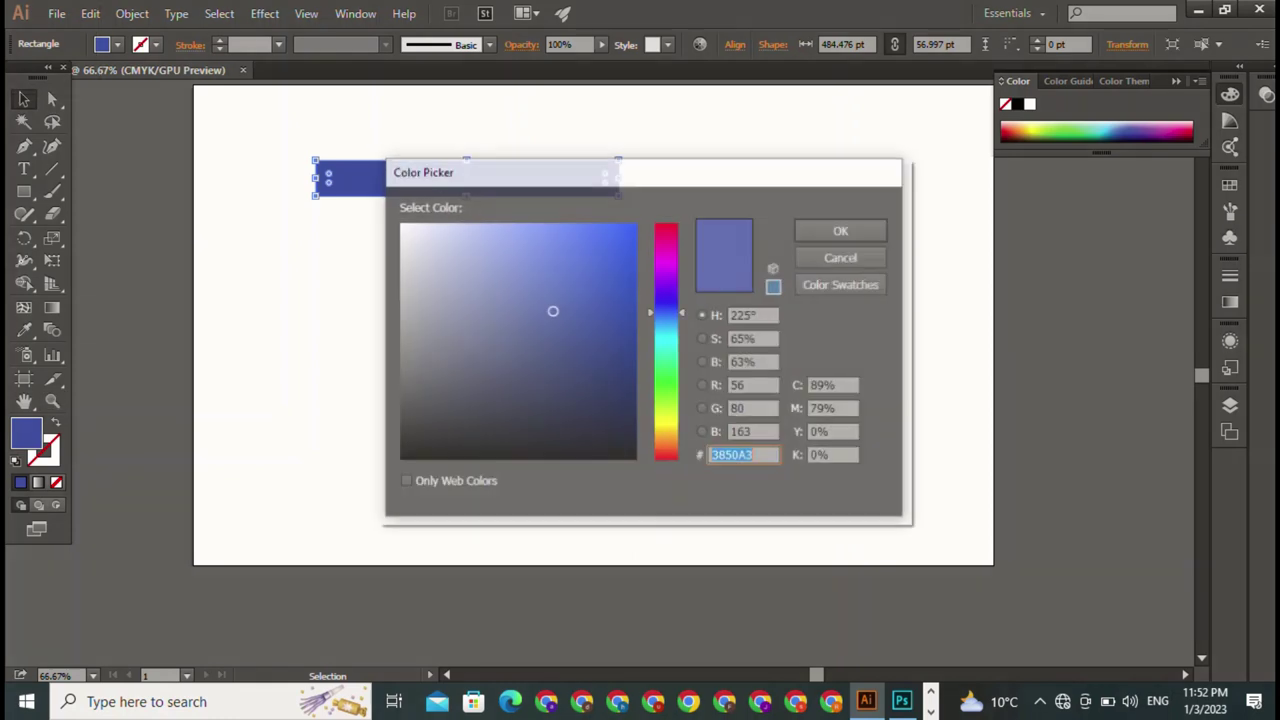
type("000000")
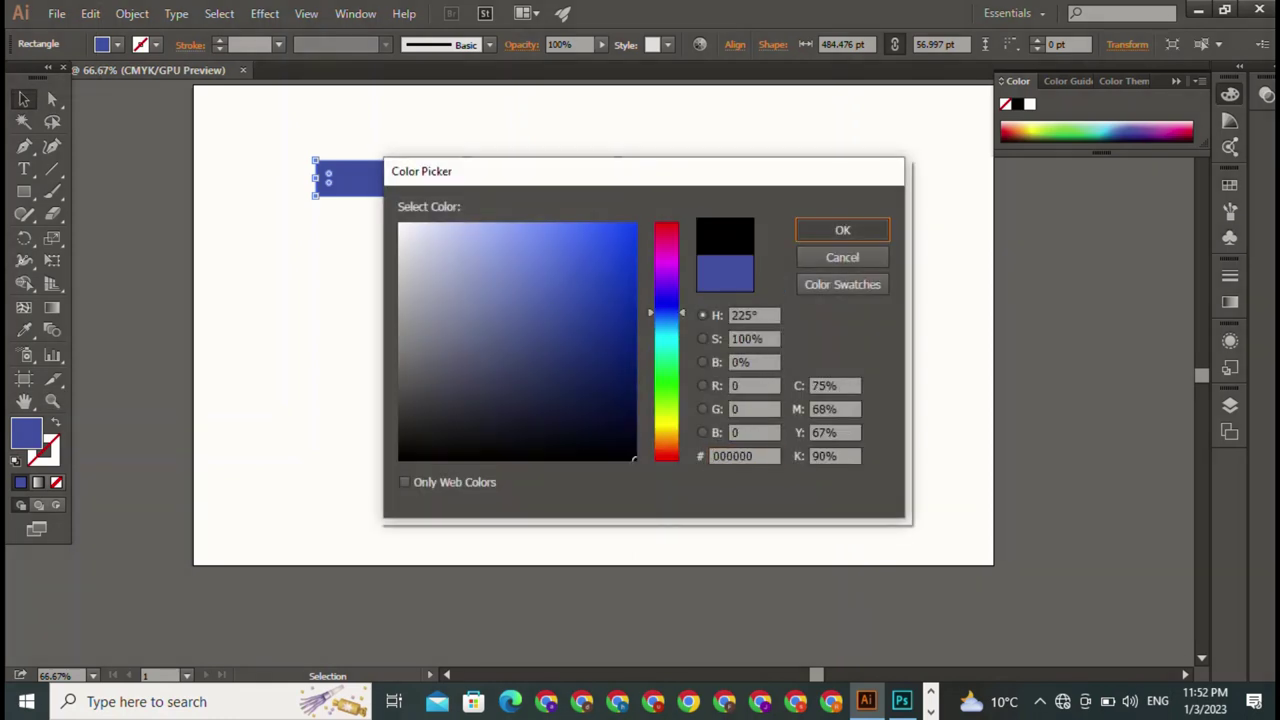
left_click(842, 230)
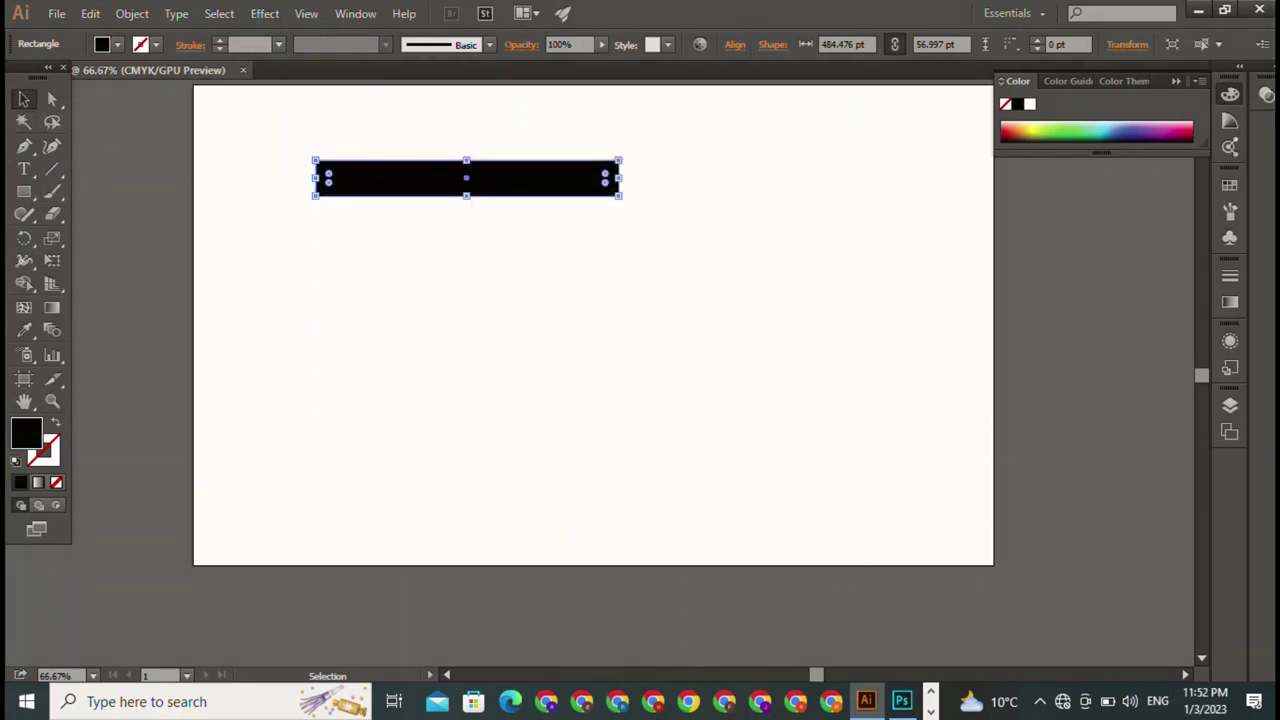
Step: Duplicate the black bar, rotate the copy upright and place it under the top bar
left_click_drag(466, 178, 457, 254)
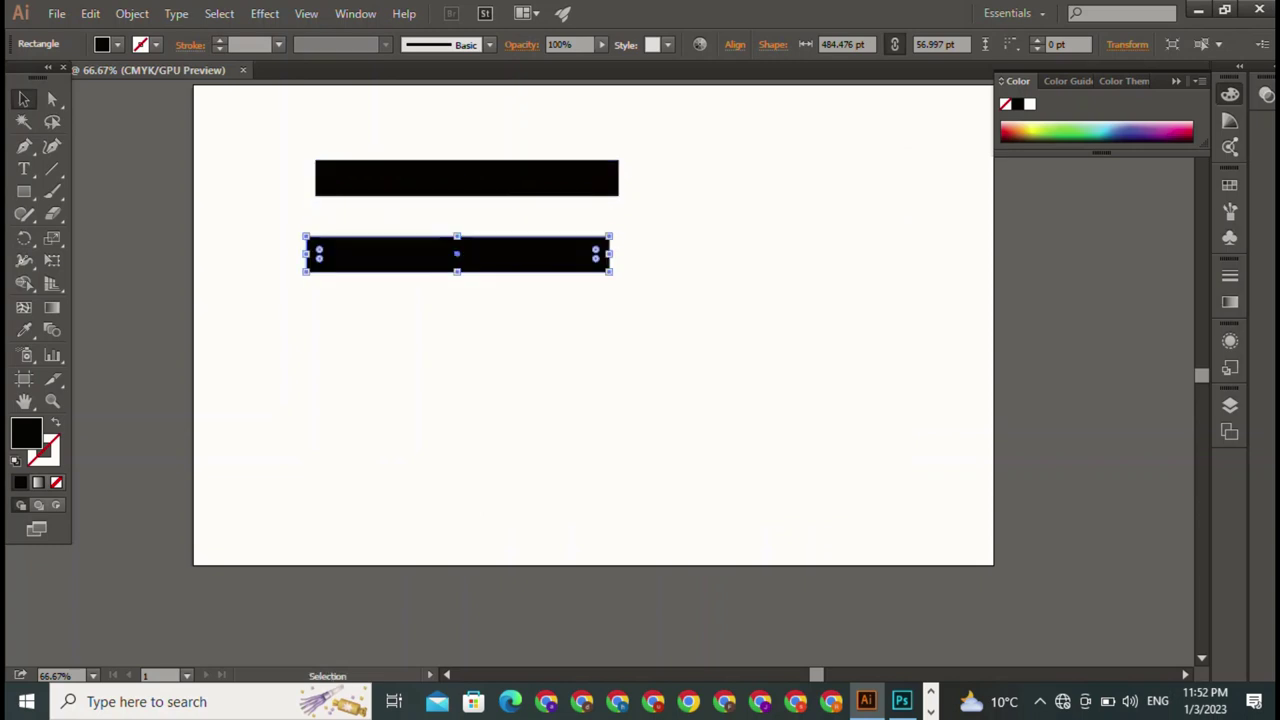
mouse_move(615, 276)
left_mouse_down()
mouse_move(650, 342)
mouse_move(570, 445)
left_mouse_up()
left_click_drag(457, 260, 466, 310)
left_click_drag(456, 254, 433, 267)
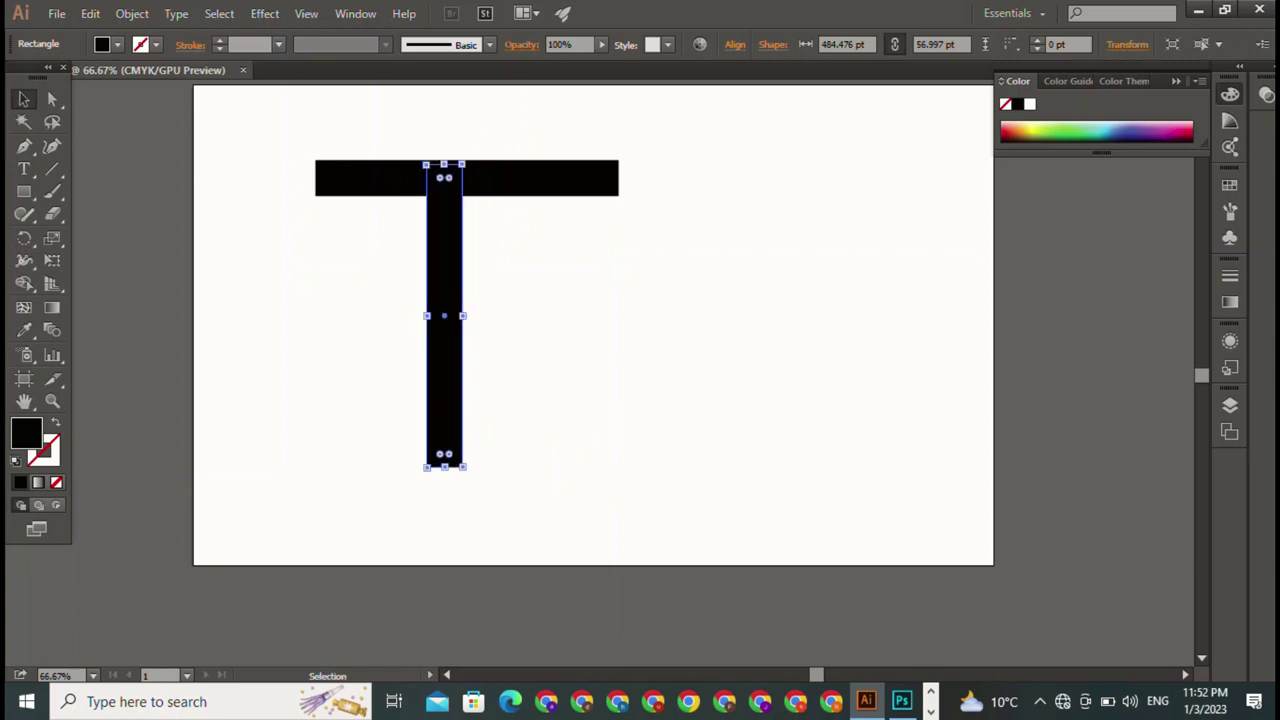
Step: Horizontally centre the two bars on each other to form a T
left_click_drag(430, 150, 498, 324)
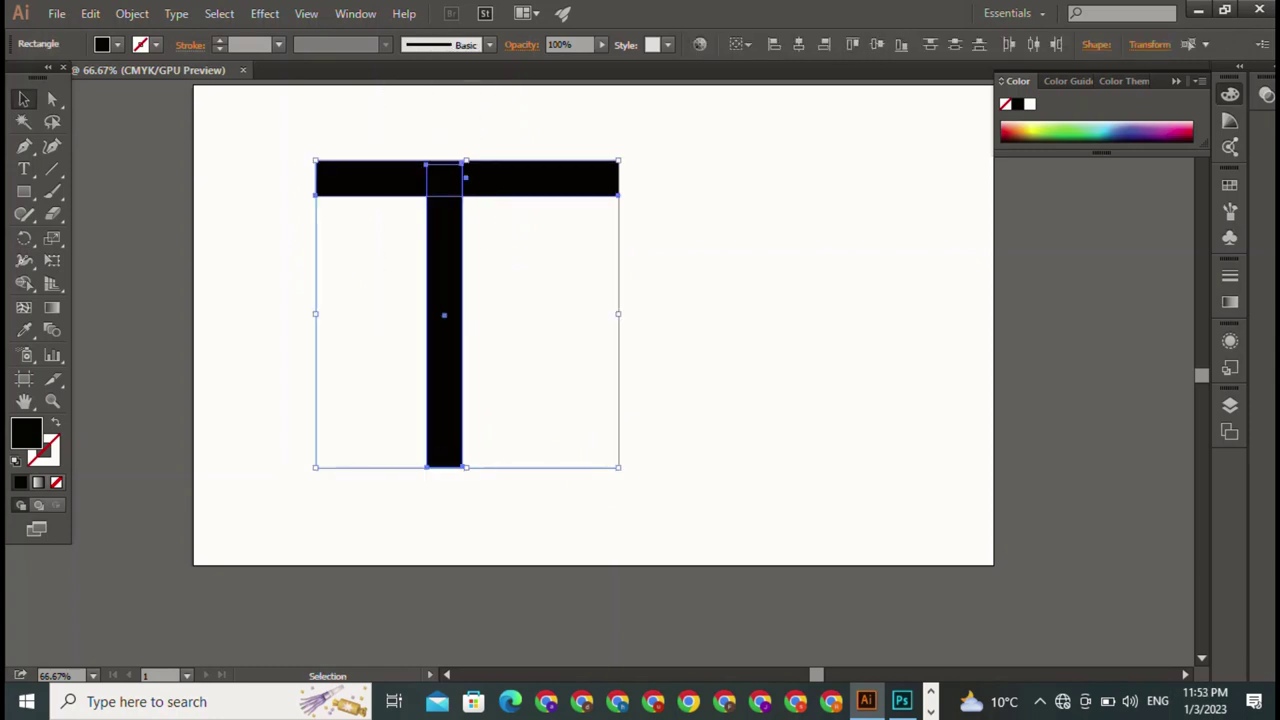
left_click(799, 44)
key("ctrl+shift+a")
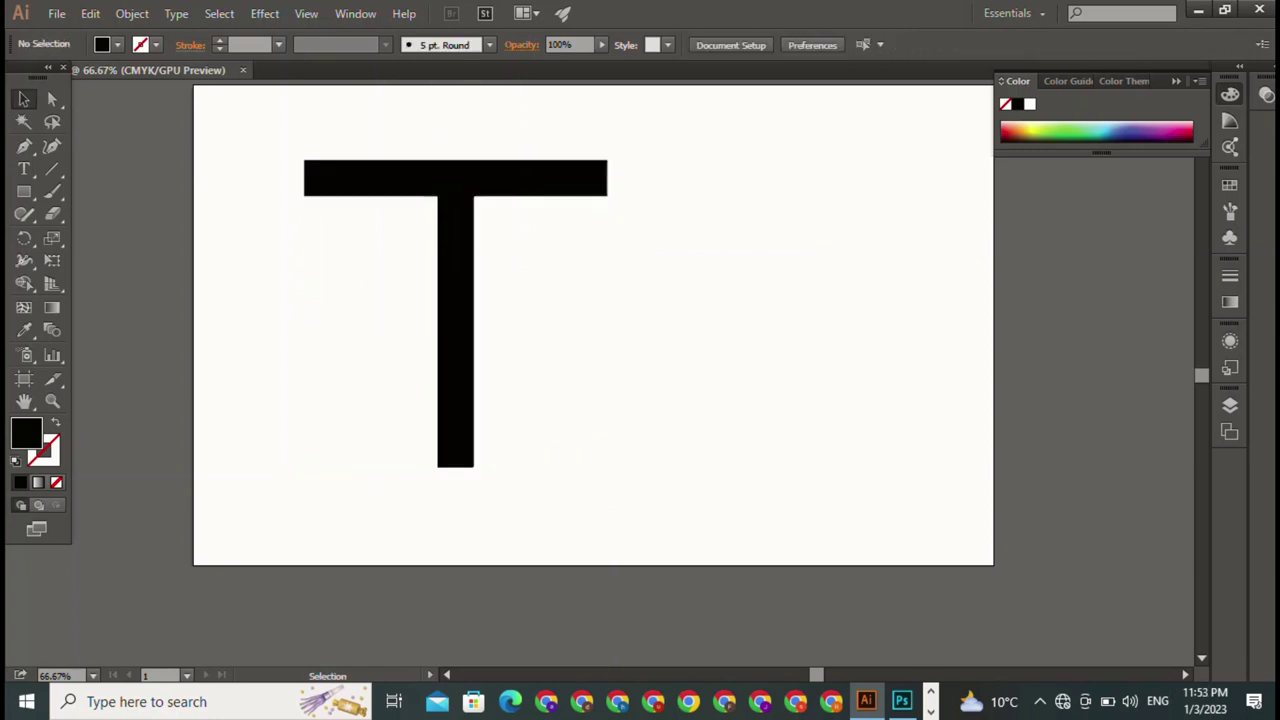
scroll(593, 400, "up", 5)
Step: Shorten the T's stem from the bottom and its top bar from the right end
scroll(593, 400, "down", 1)
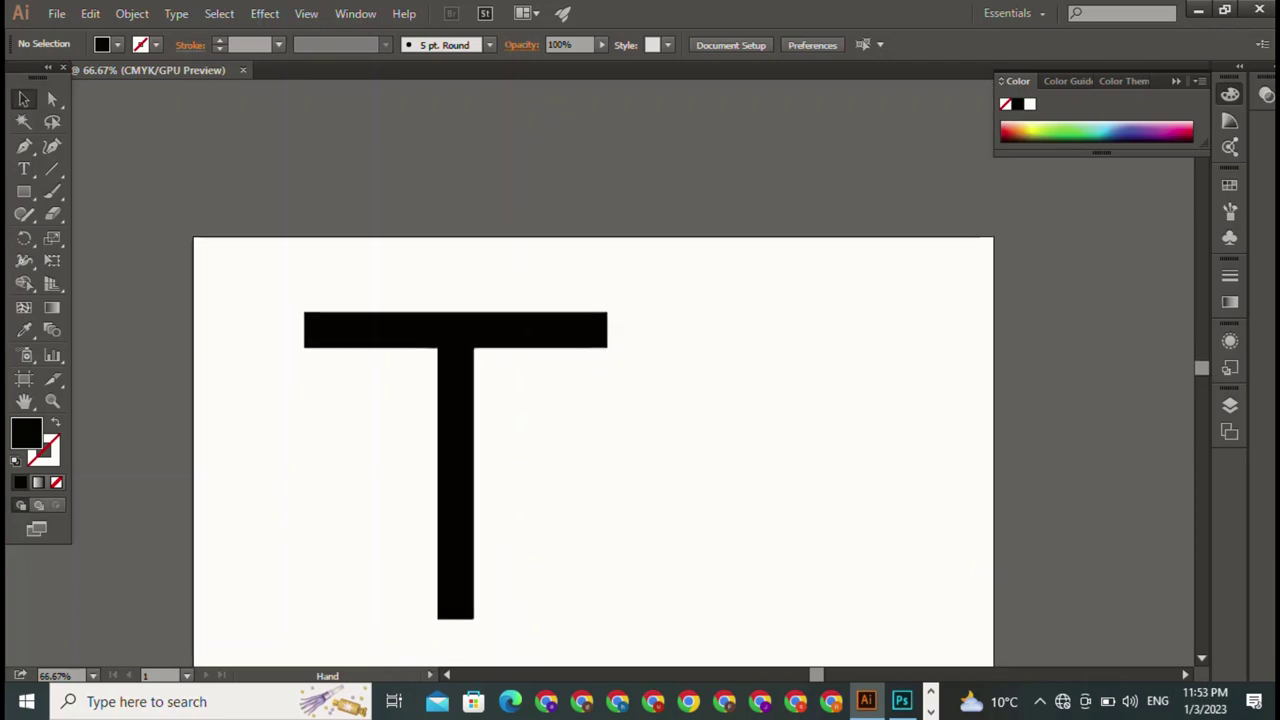
left_click(455, 470)
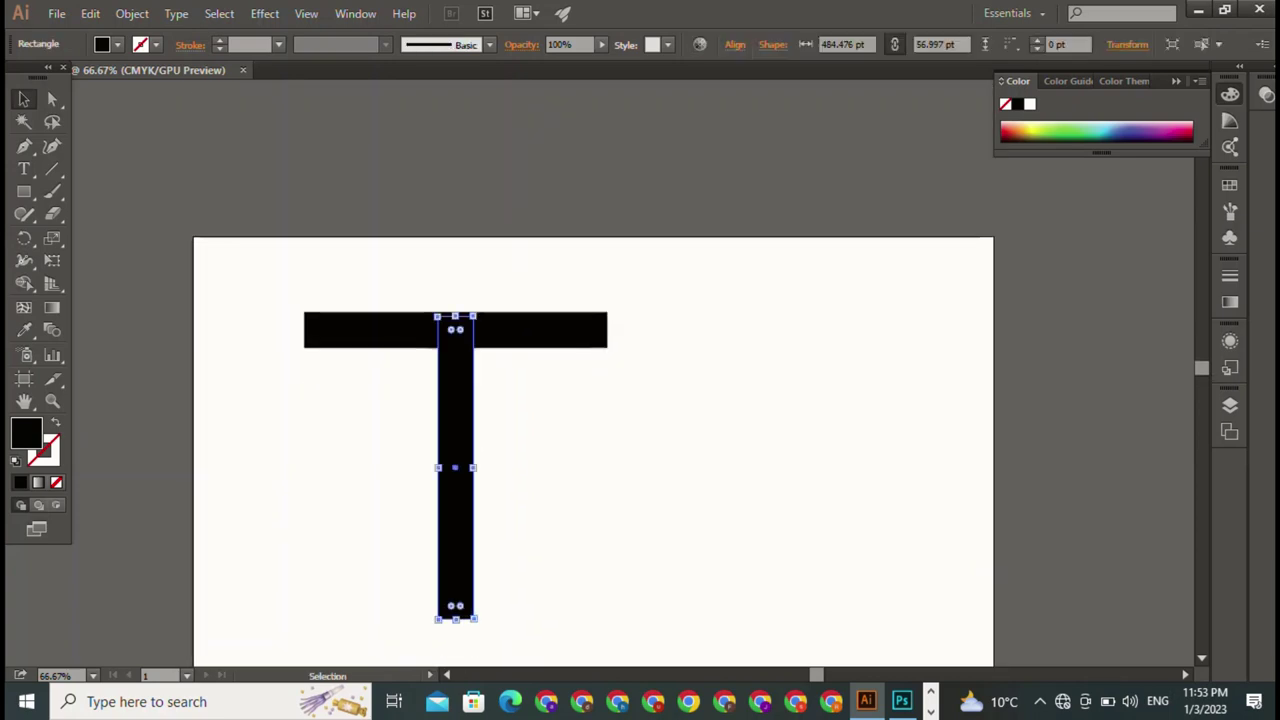
left_click_drag(455, 619, 455, 554)
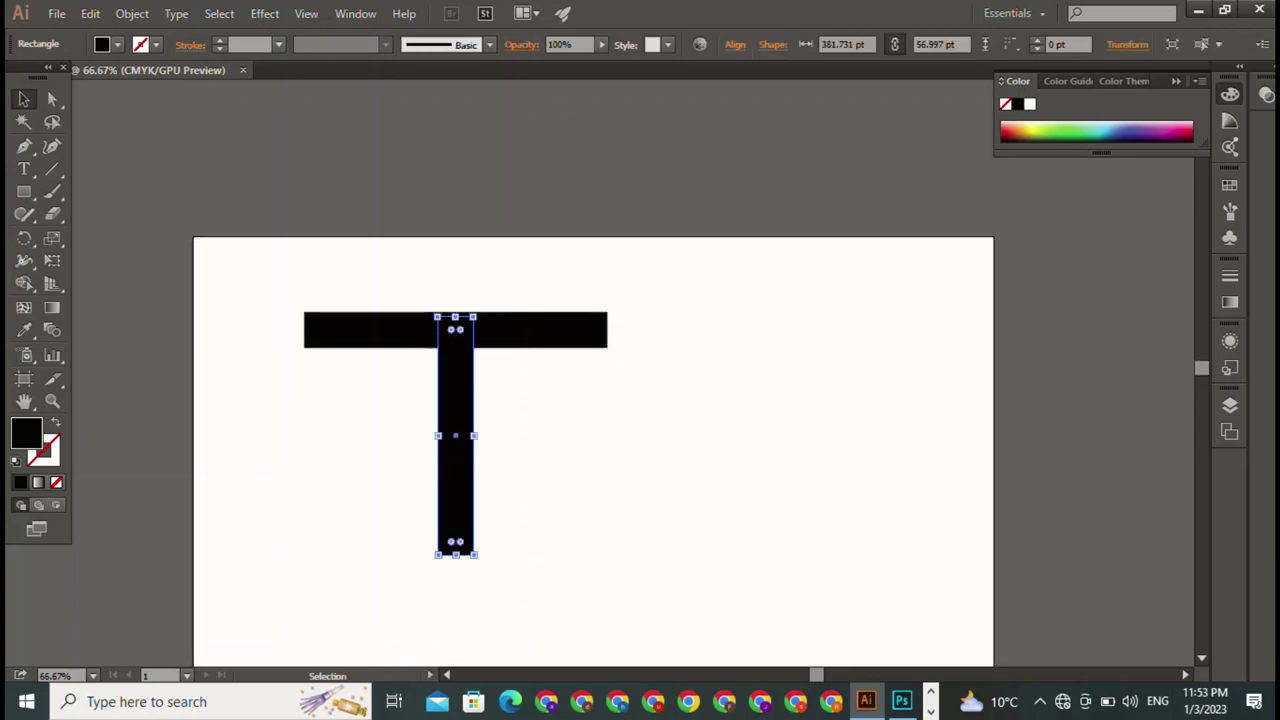
key("ctrl+shift+a")
left_click(590, 330)
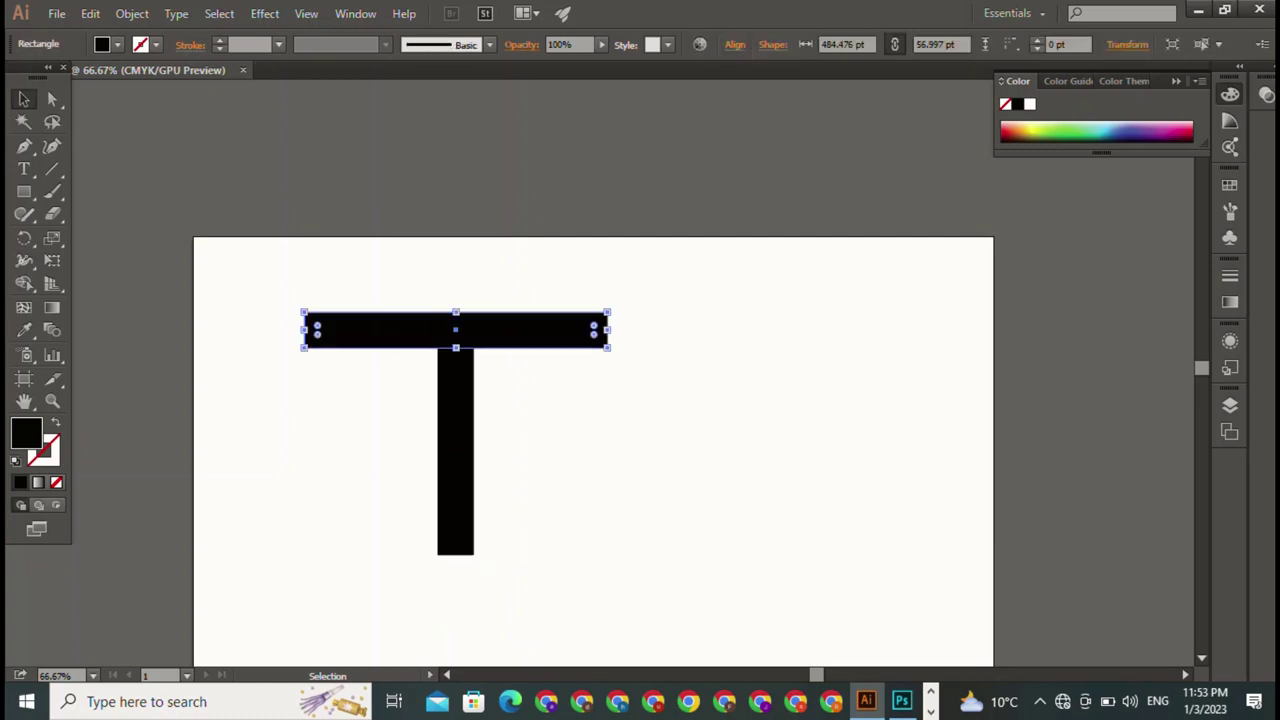
left_click_drag(607, 330, 566, 330)
key("ctrl+shift+a")
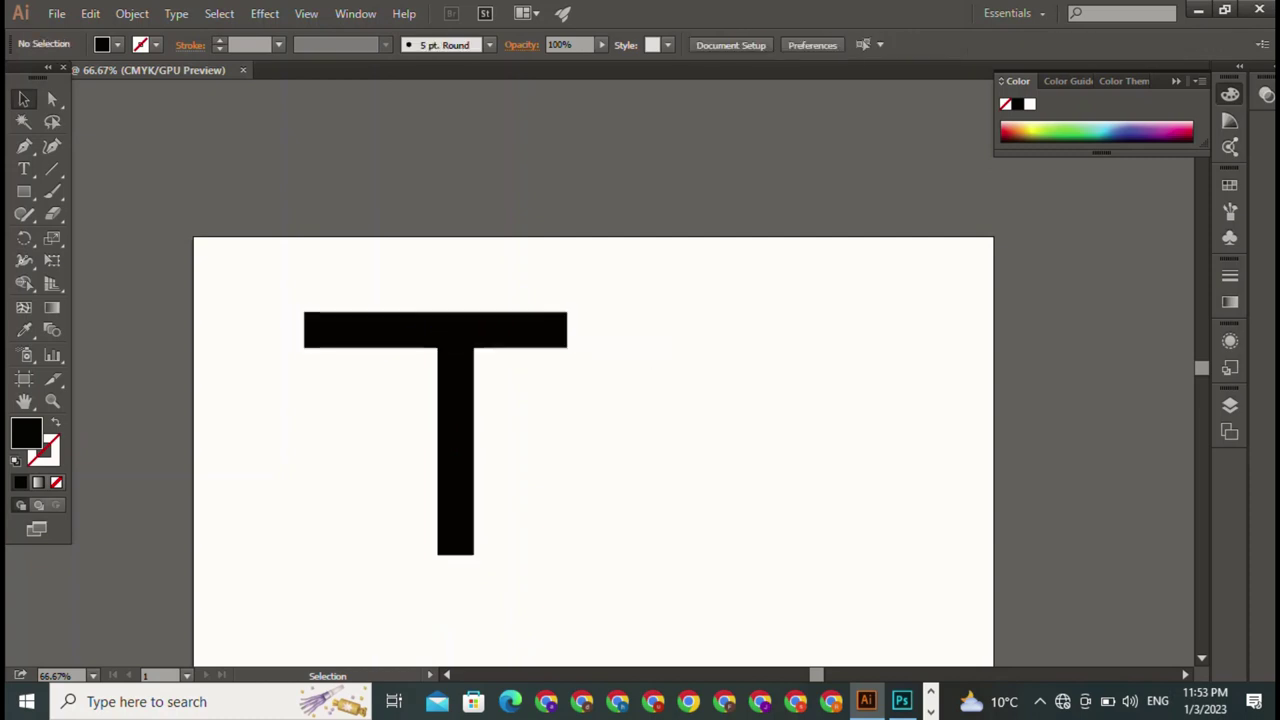
Step: Shift the stem left so it sits off-centre under the top bar
left_click_drag(455, 440, 400, 440)
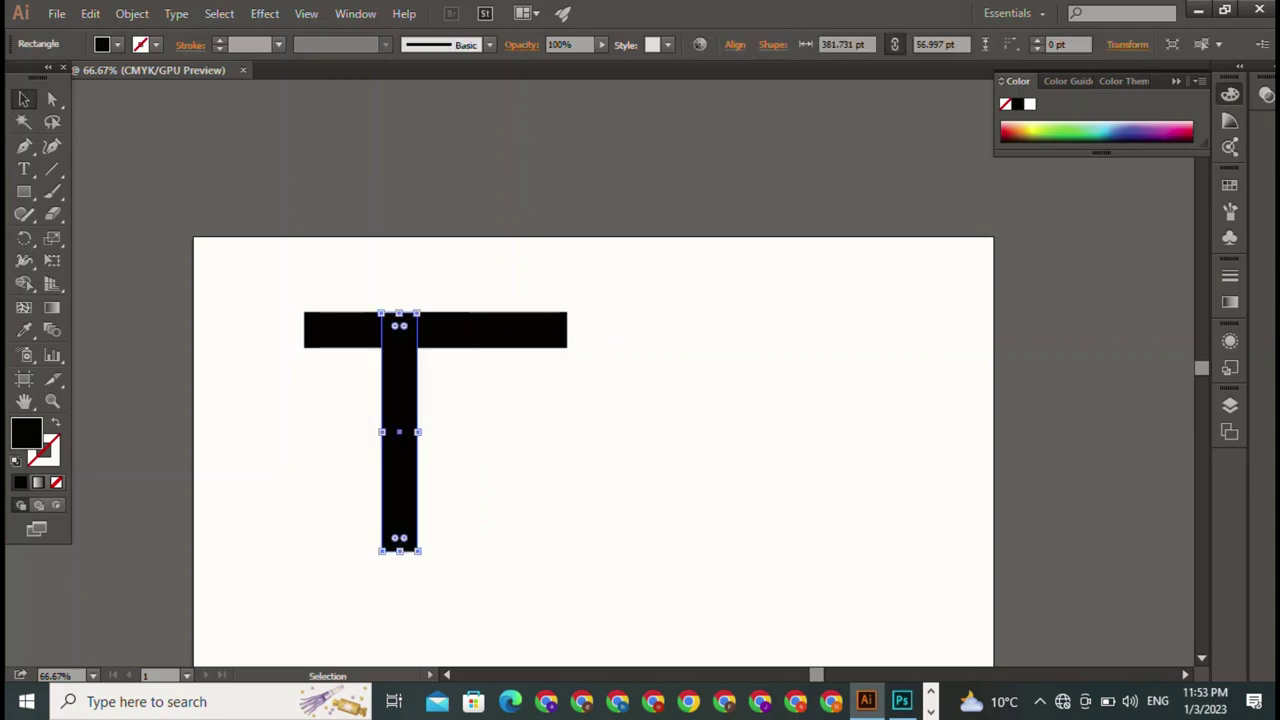
key("ctrl+shift+a")
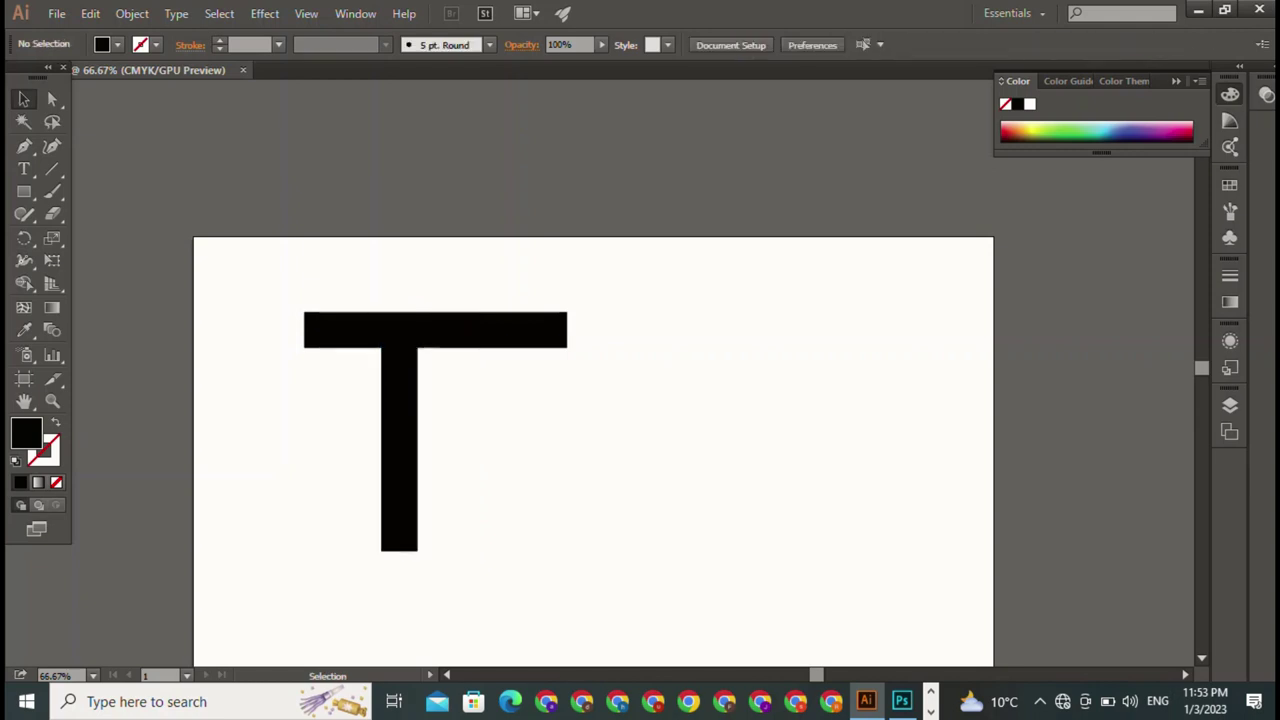
left_click_drag(399, 450, 407, 450)
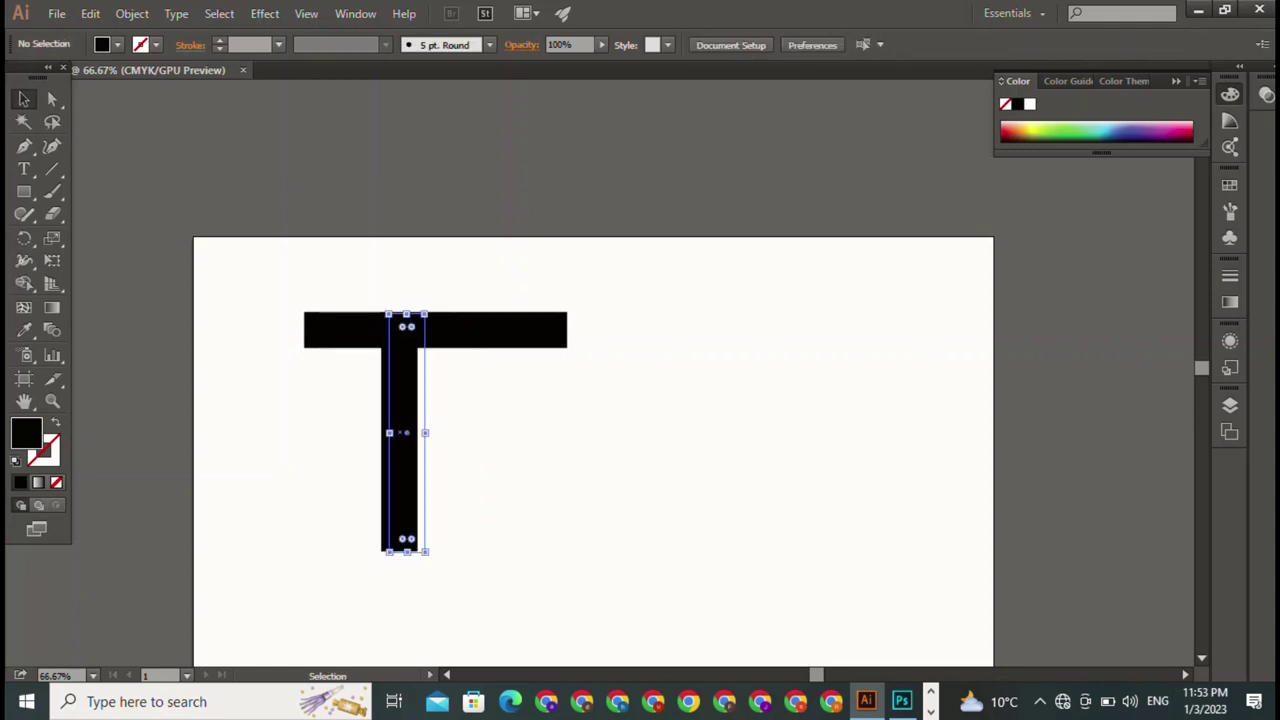
key("ctrl+shift+a")
left_click(434, 330)
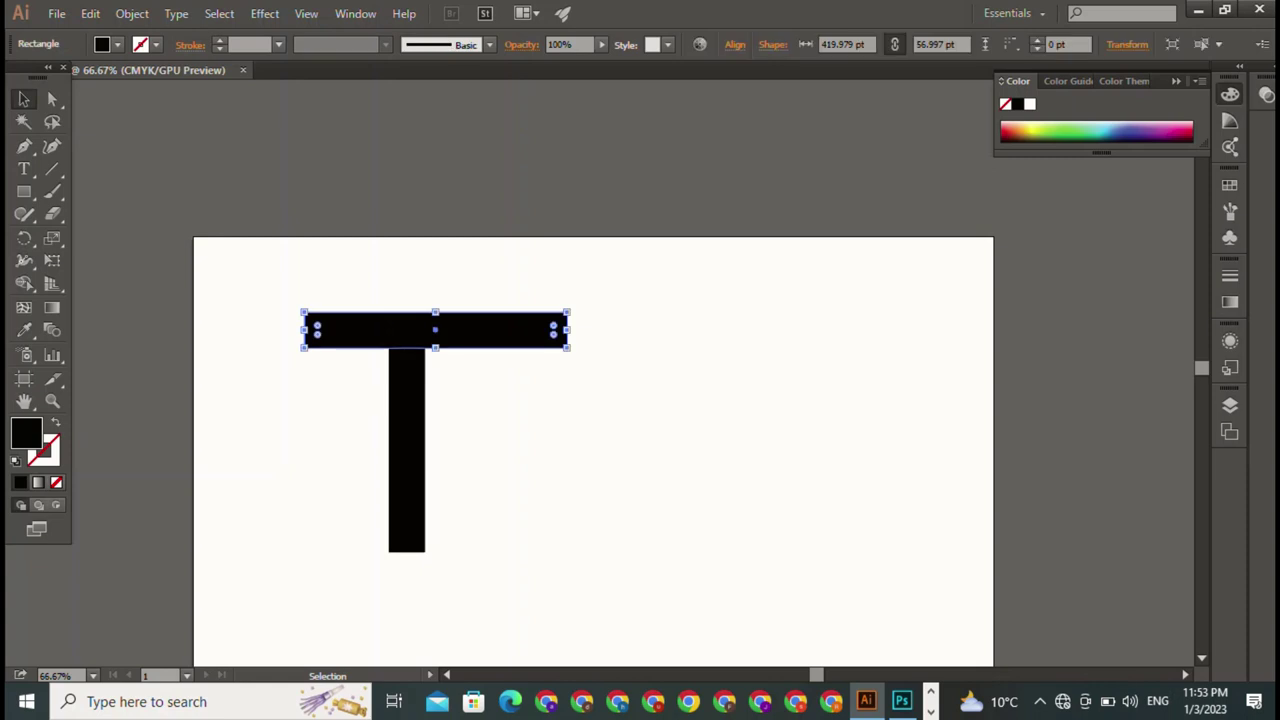
Step: Round the top bar's bottom-right anchor using Direct Selection's live corner
key("a")
mouse_move(611, 336)
left_mouse_down()
mouse_move(531, 371)
mouse_move(528, 334)
left_mouse_up()
key("ctrl+shift+a")
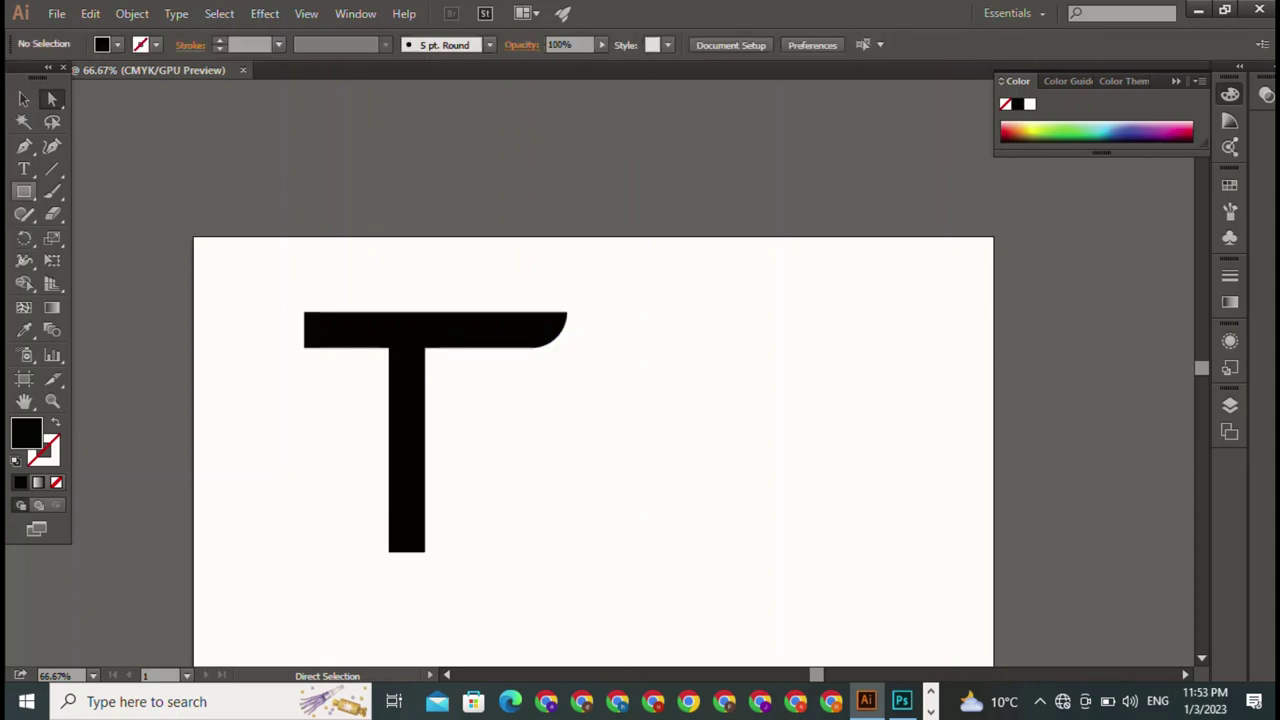
Step: Draw a thin bar across the stem, then delete it
key("t")
key("m")
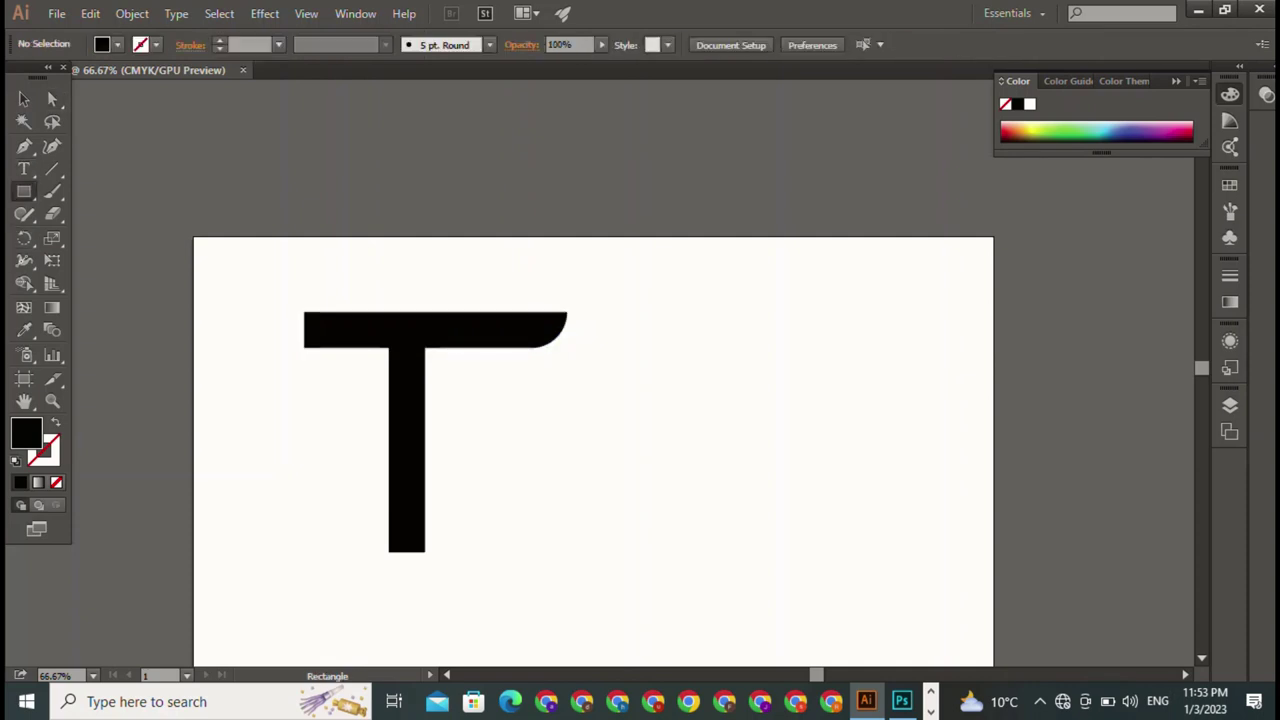
left_click_drag(392, 402, 554, 420)
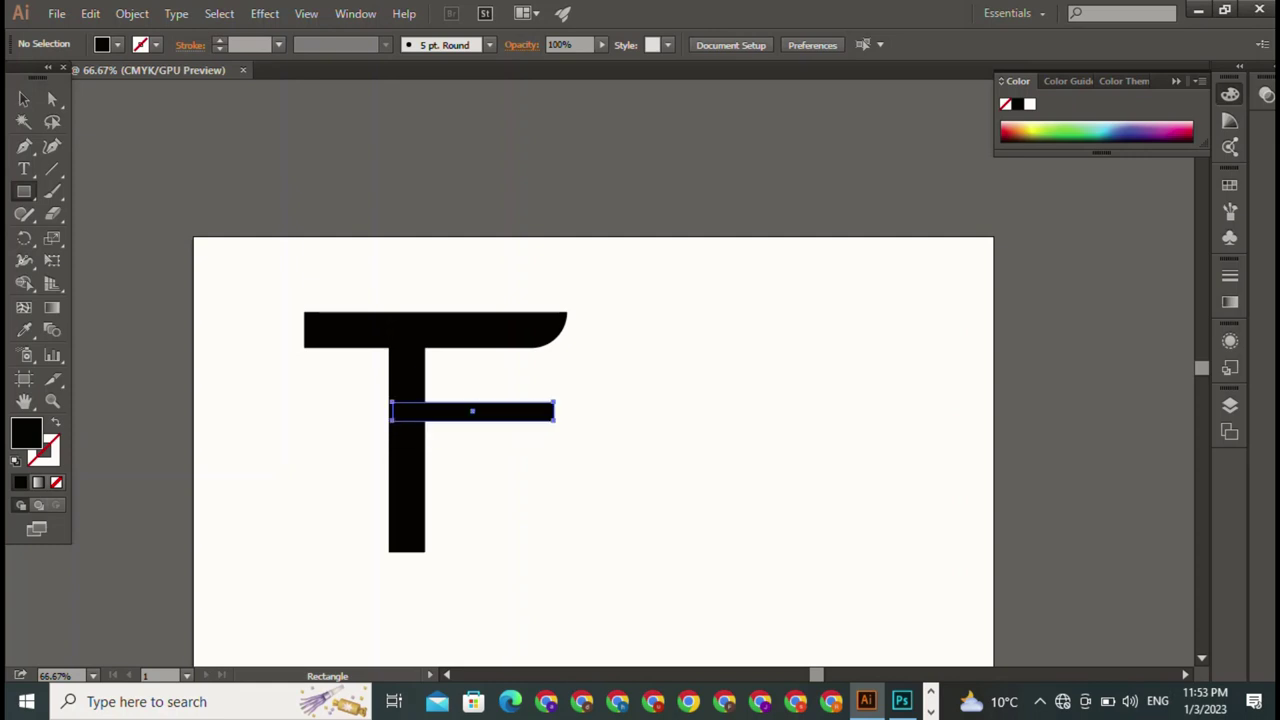
key("Delete")
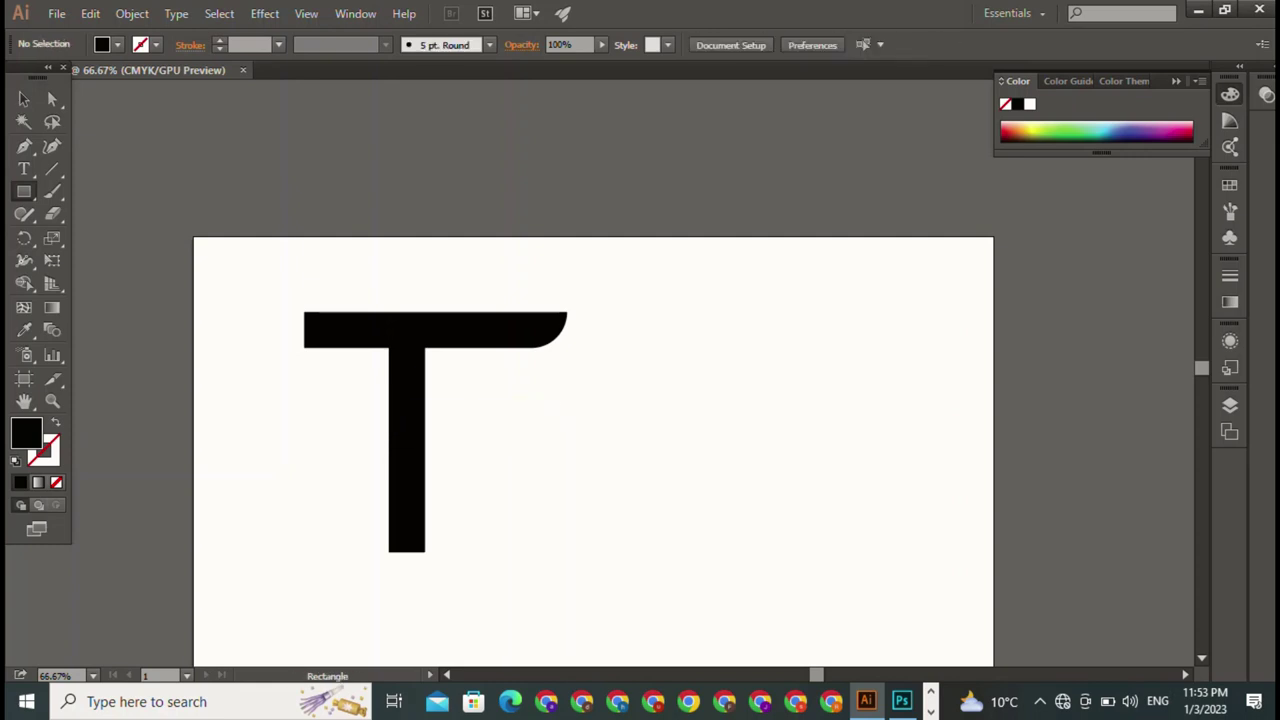
Step: Duplicate the top bar lower across the stem and trim its left end to the stem
key("v")
left_click(440, 330)
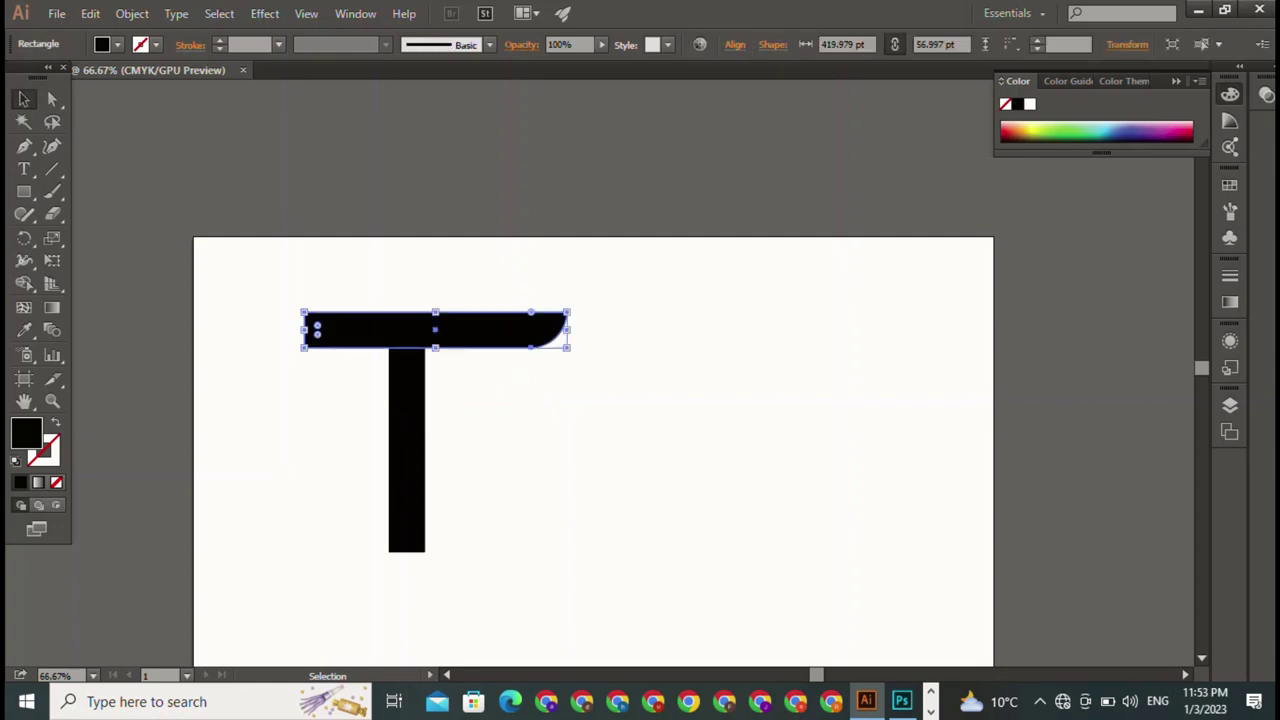
left_click_drag(435, 330, 454, 435)
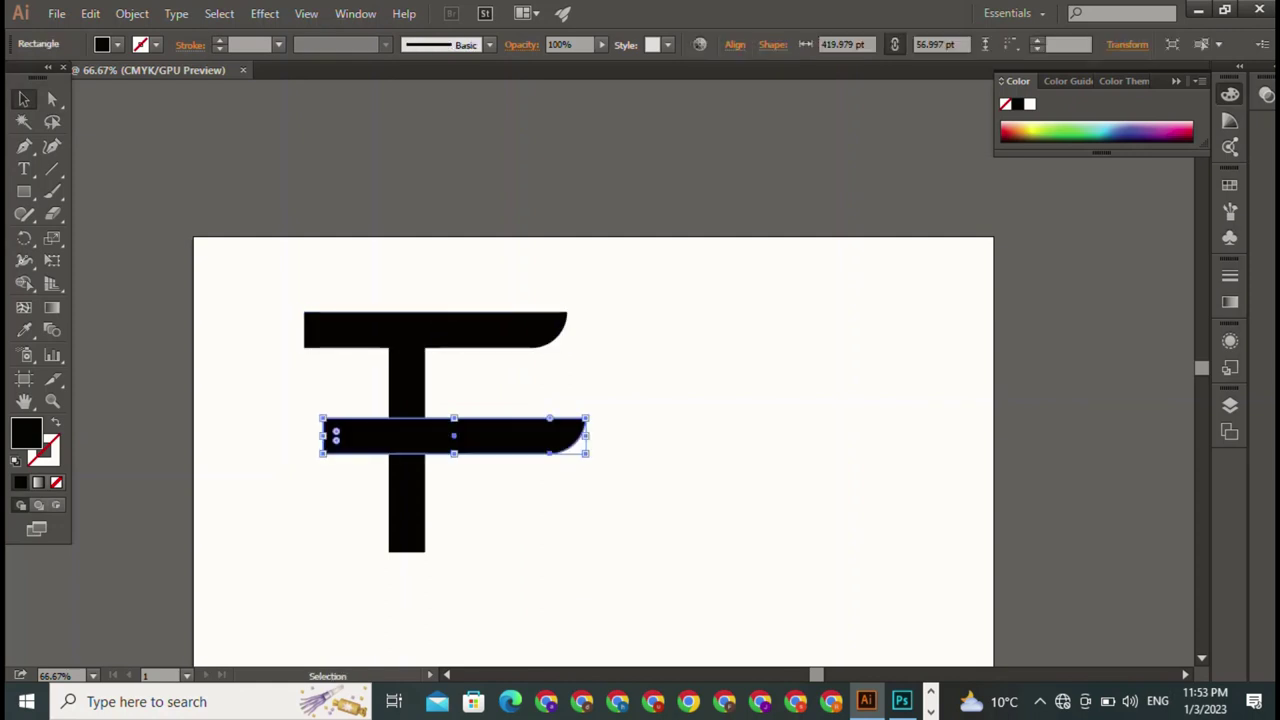
left_click_drag(322, 435, 395, 436)
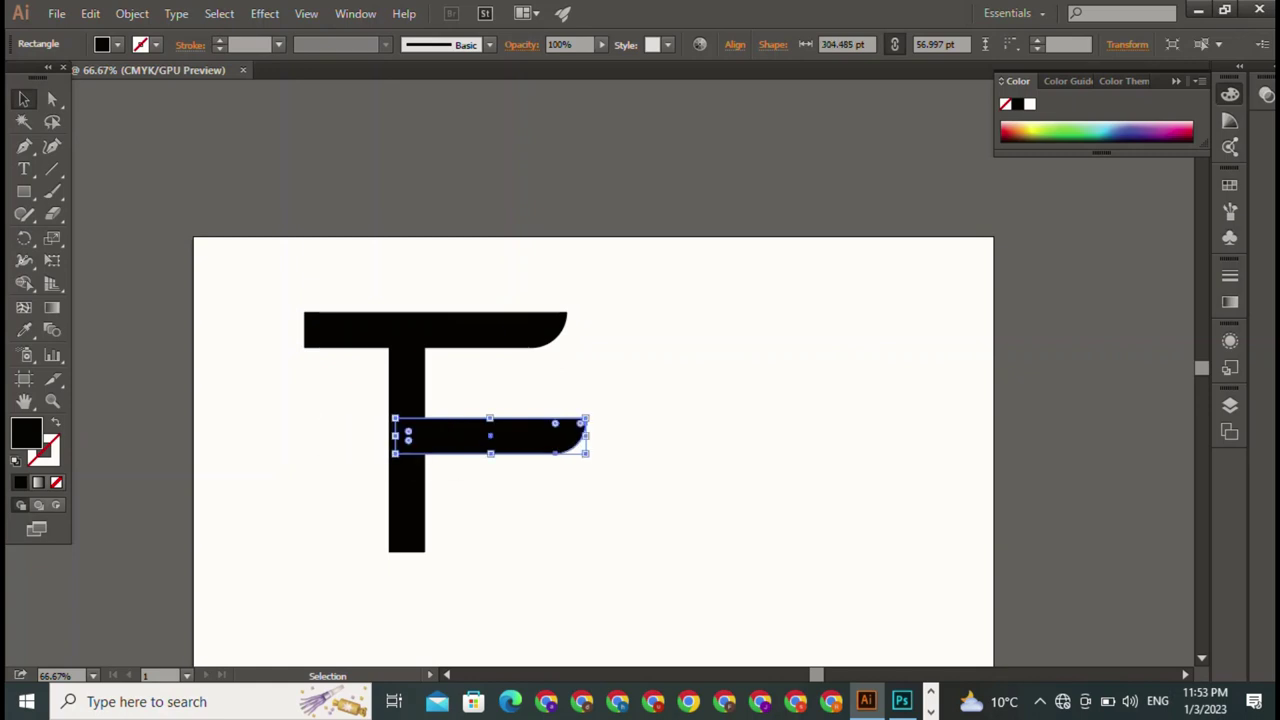
Step: Move the lower bar up and shorten it to about 180 pt wide
left_click_drag(490, 436, 487, 419)
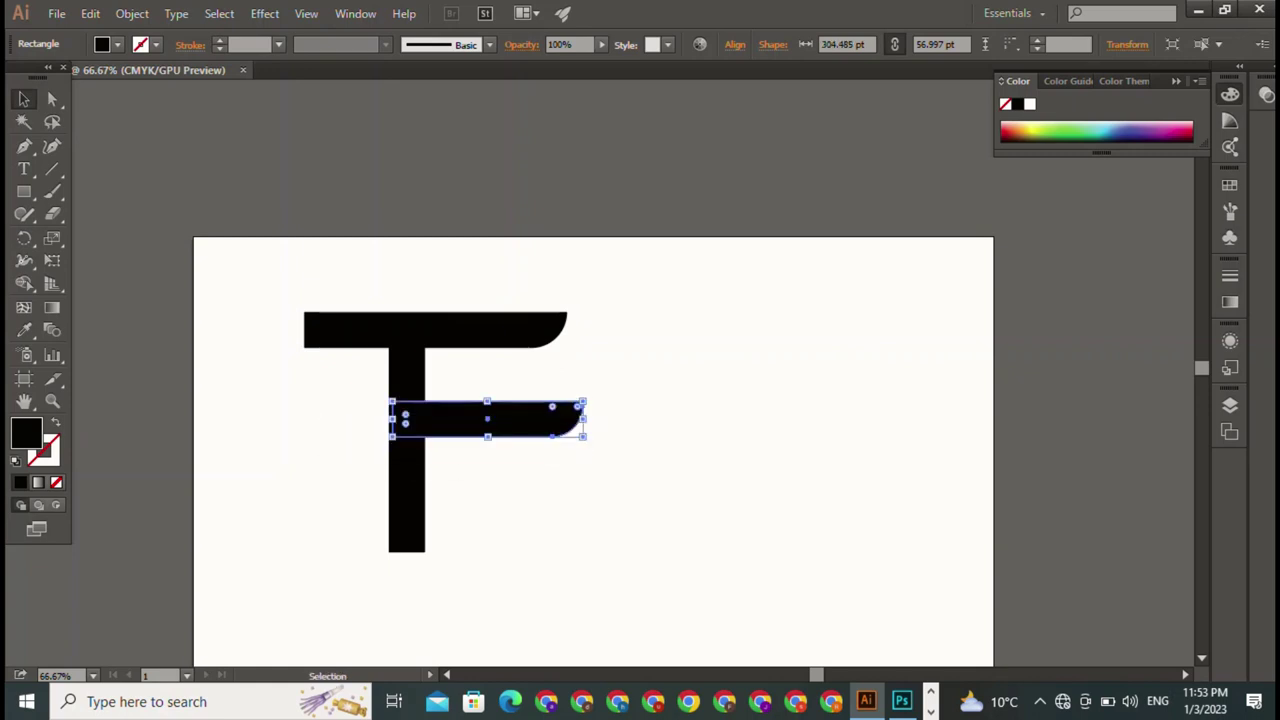
left_click_drag(584, 419, 544, 419)
left_click_drag(544, 419, 507, 420)
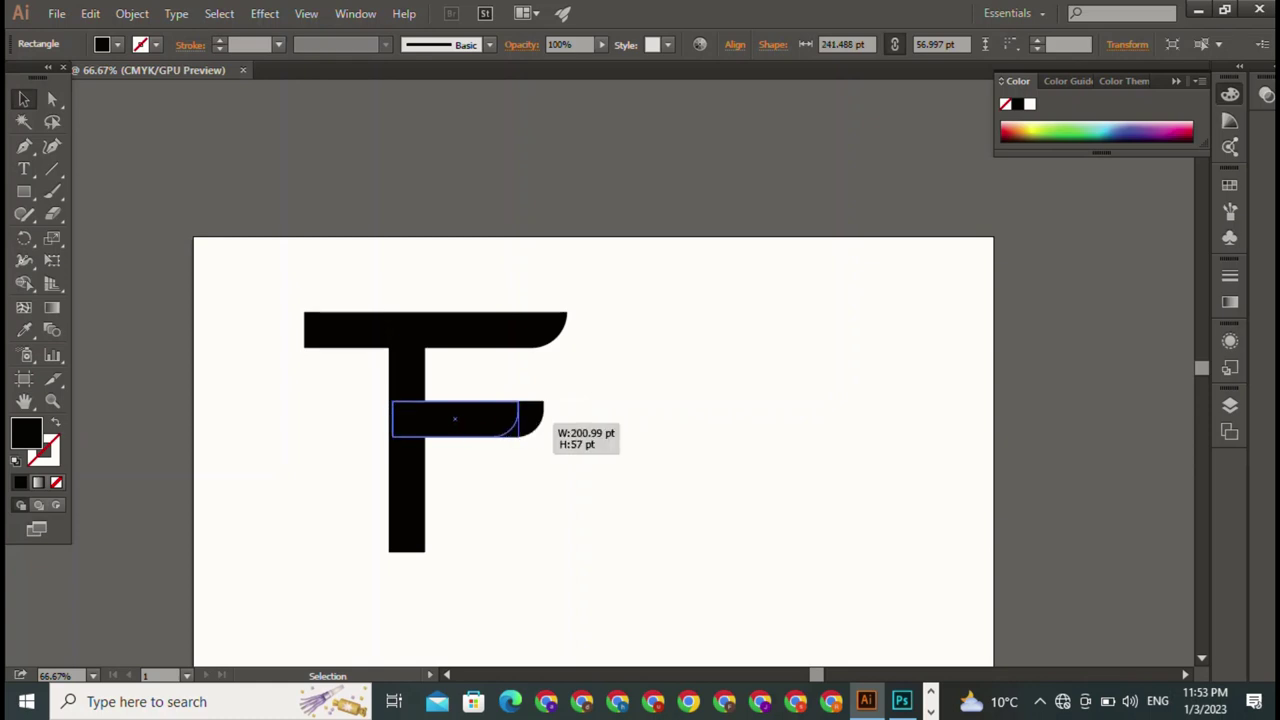
key("ctrl+shift+a")
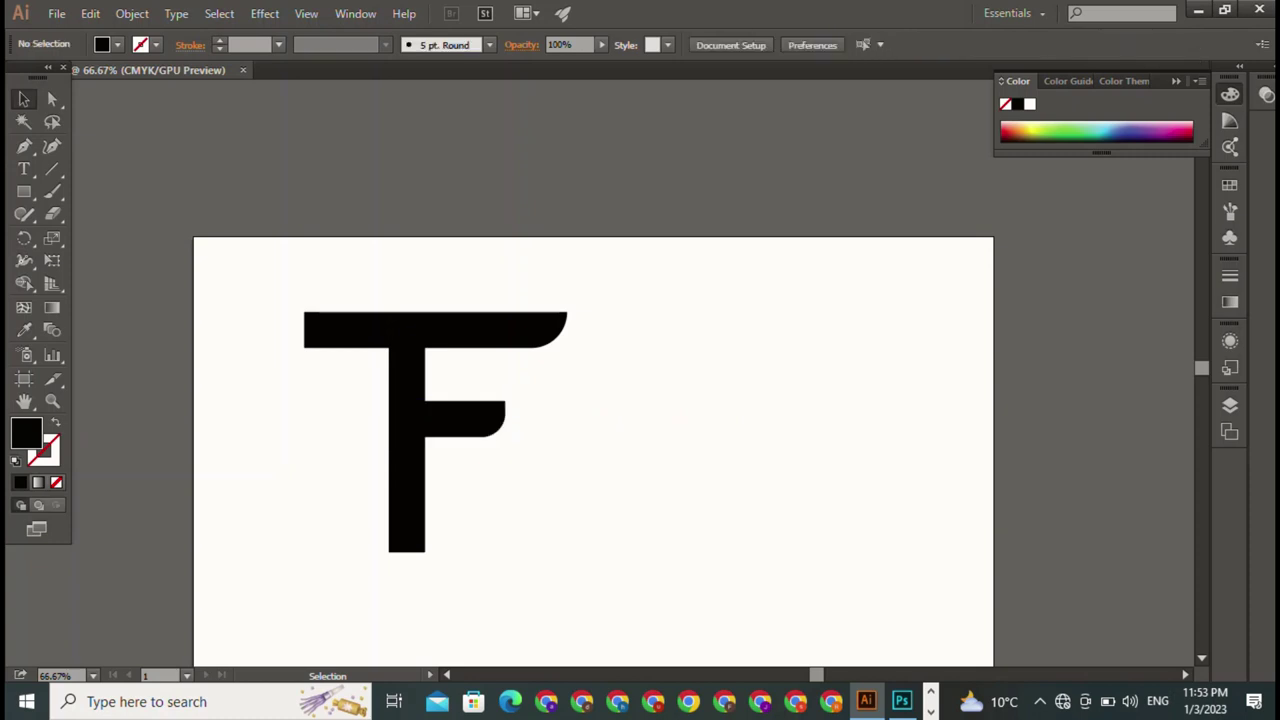
left_click_drag(243, 257, 546, 516)
Step: Shorten the F's vertical stem from its bottom
key("ctrl+shift+a")
left_click(406, 470)
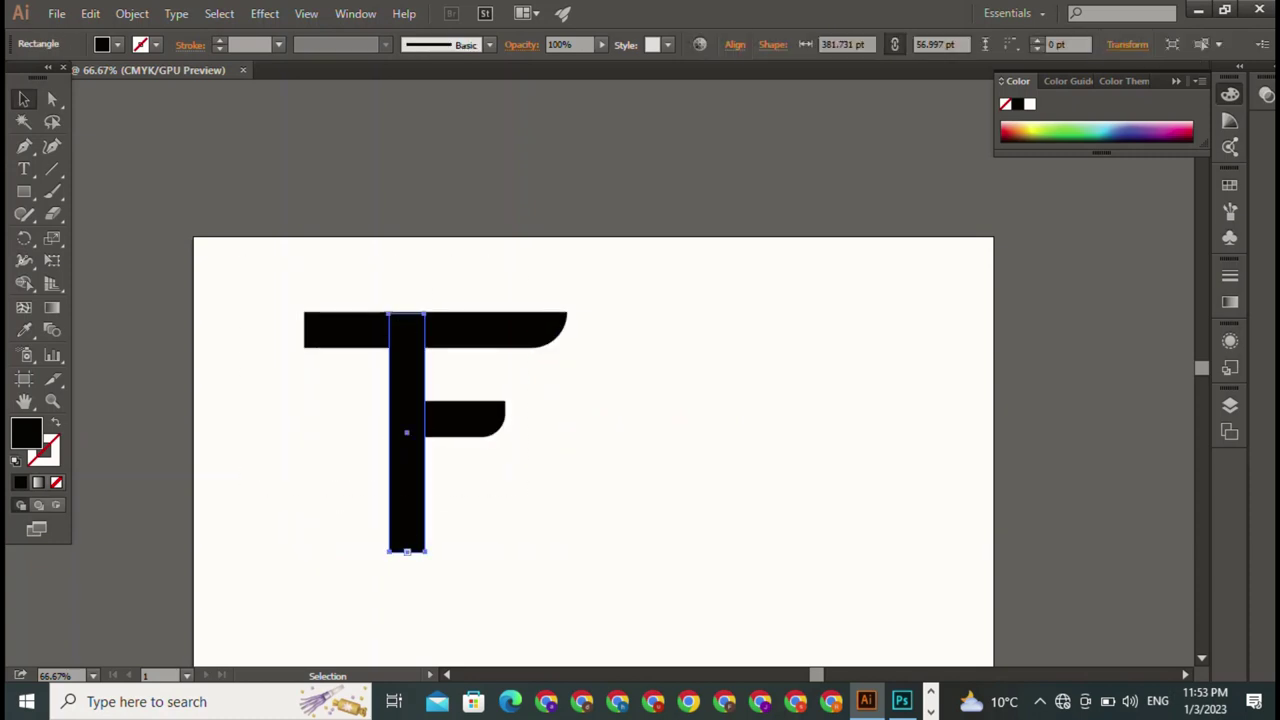
left_click_drag(406, 551, 406, 517)
key("ctrl+shift+a")
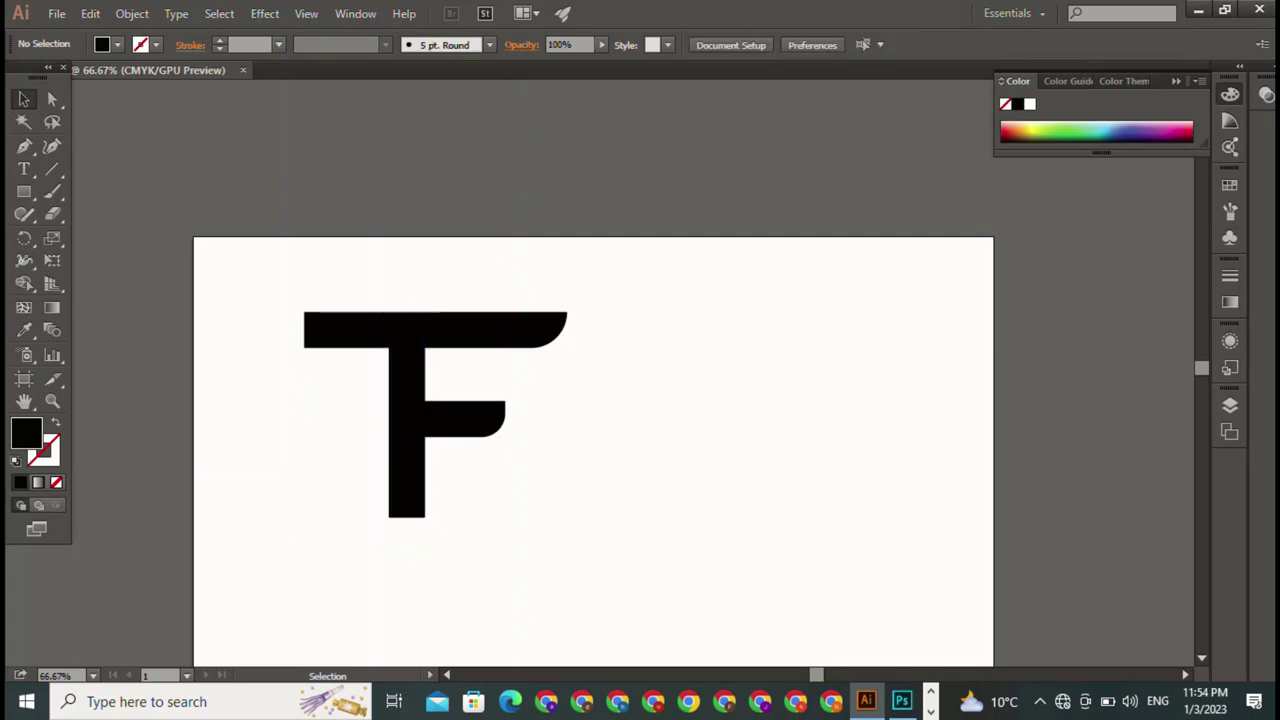
left_click_drag(270, 249, 583, 470)
key("ctrl+shift+a")
Step: Narrow the stem to about 47 pt and trim the middle bar flush against it
left_click(406, 460)
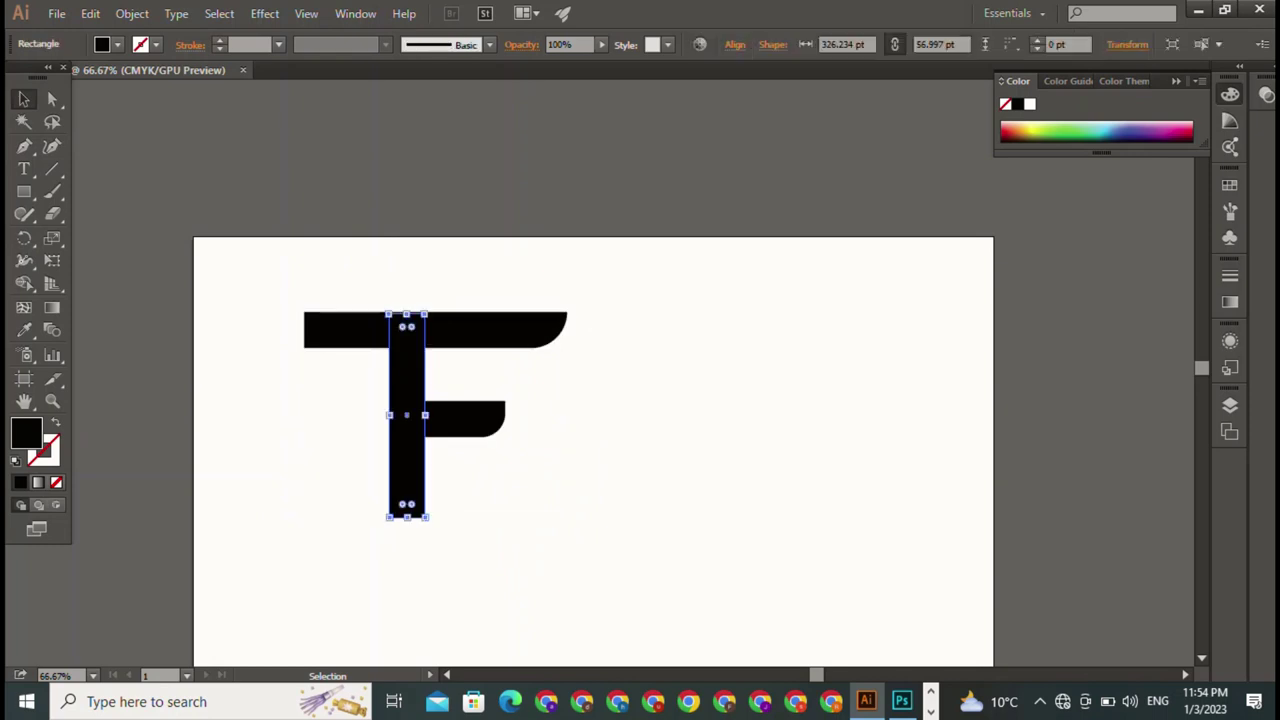
left_click_drag(406, 517, 406, 533)
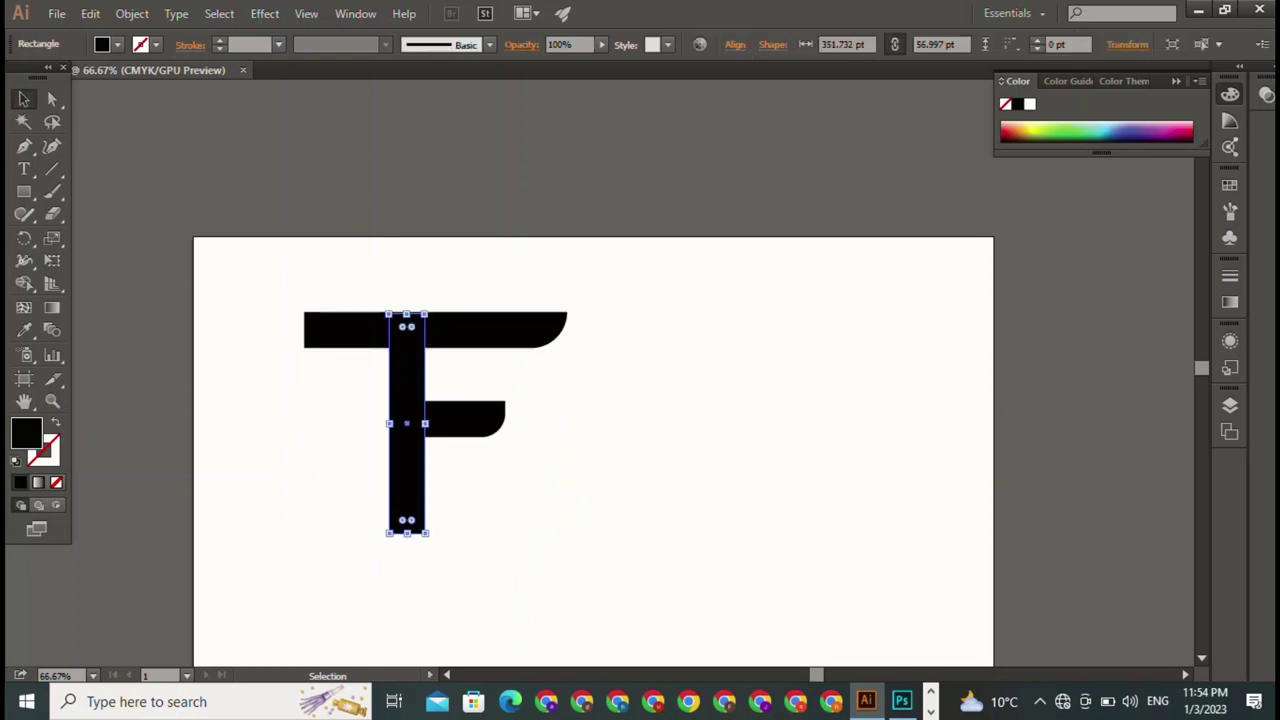
left_click_drag(389, 424, 395, 424)
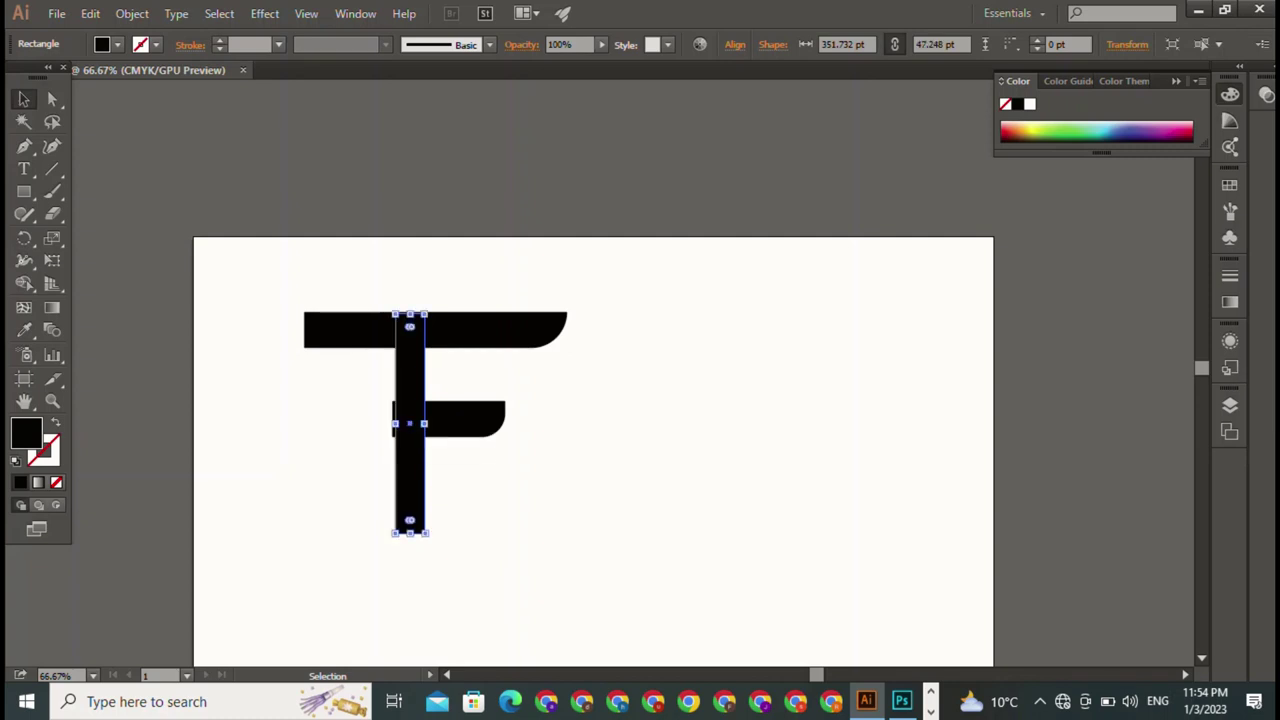
key("ctrl+shift+a")
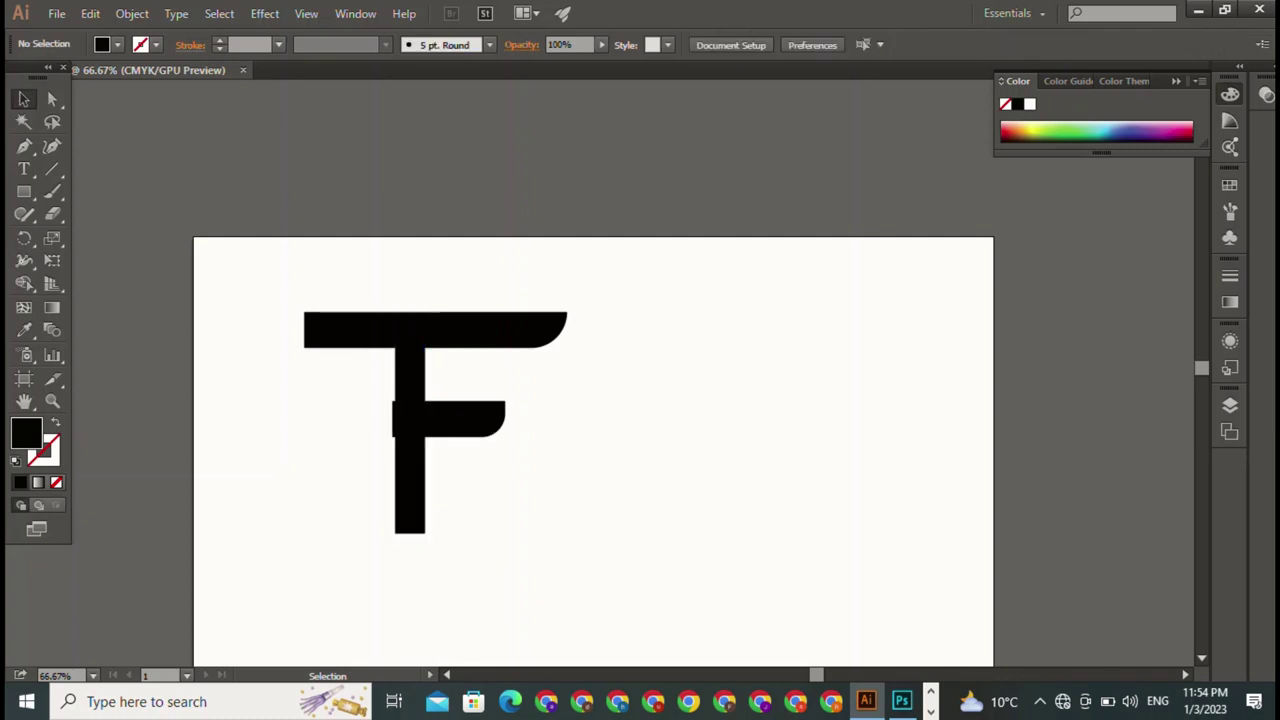
left_click(449, 419)
left_click_drag(393, 420, 398, 420)
key("ctrl+shift+a")
Step: Round the top crossbar's upper-left corner with the live-corner widget
left_click_drag(234, 268, 615, 555)
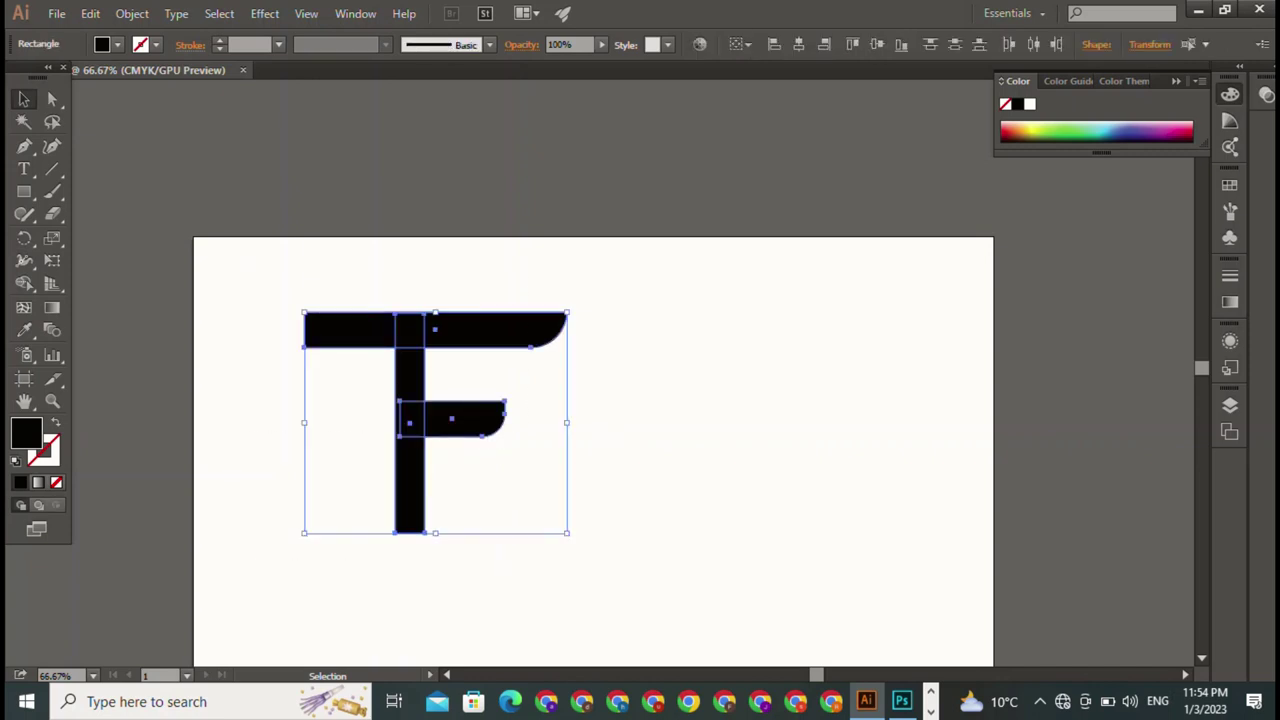
key("ctrl+shift+a")
left_click_drag(276, 270, 568, 545)
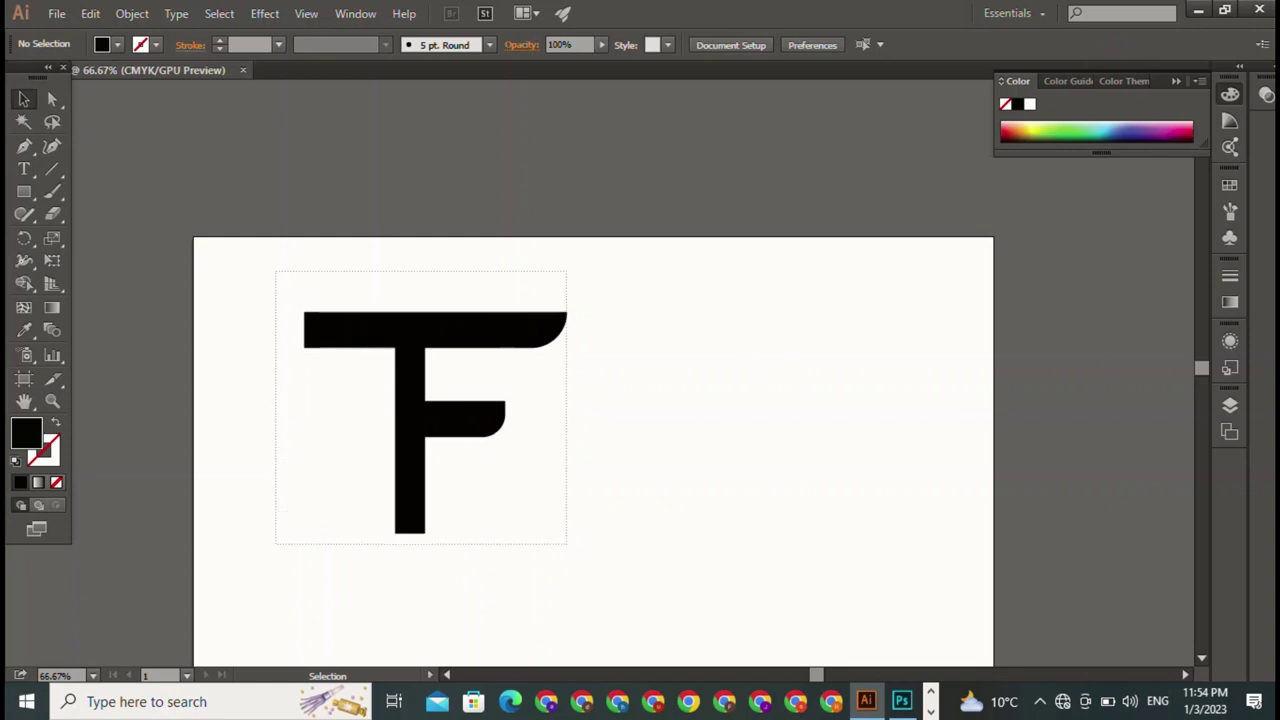
key("ctrl+shift+a")
left_click(350, 330)
left_click(52, 98)
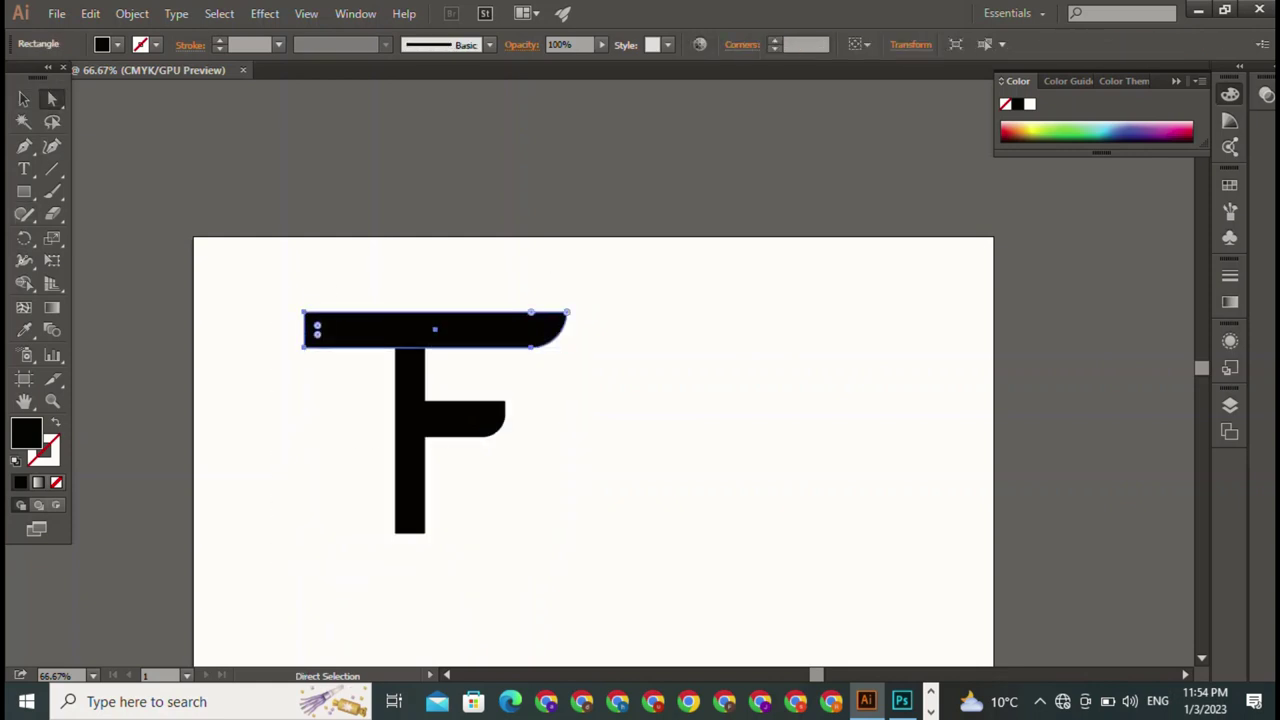
left_click_drag(286, 294, 340, 330)
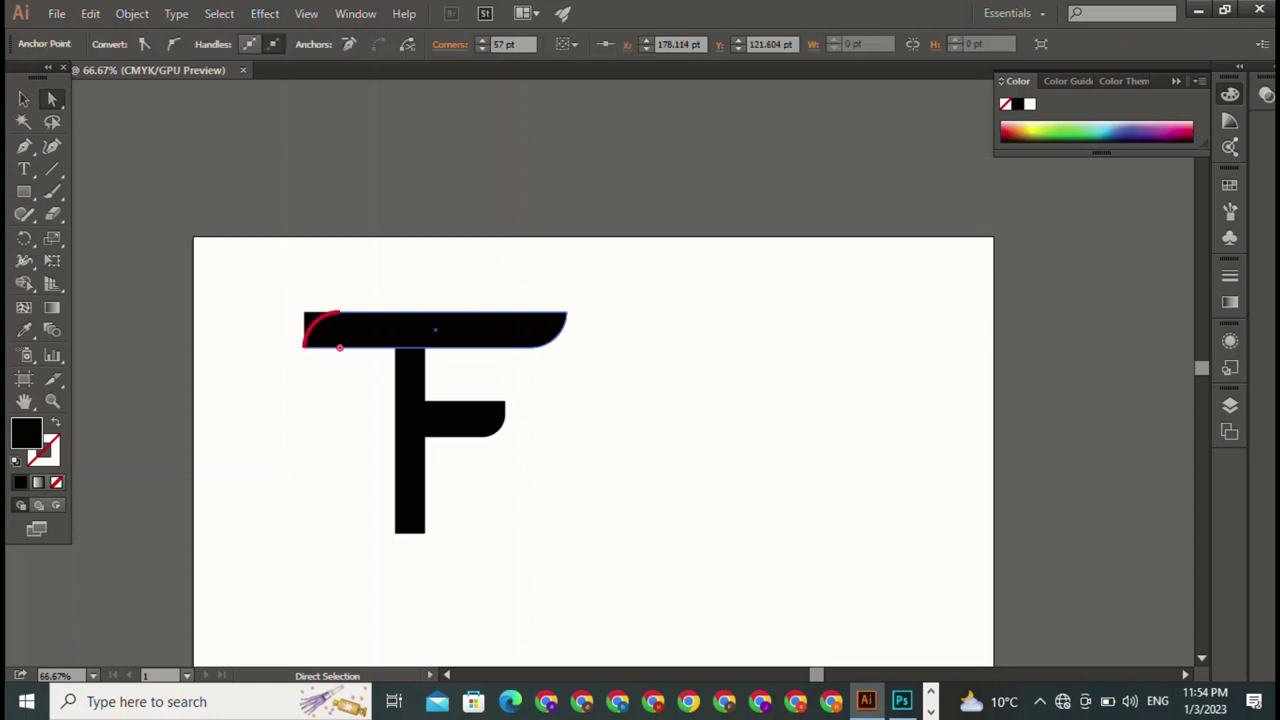
left_click(24, 99)
key("ctrl+shift+a")
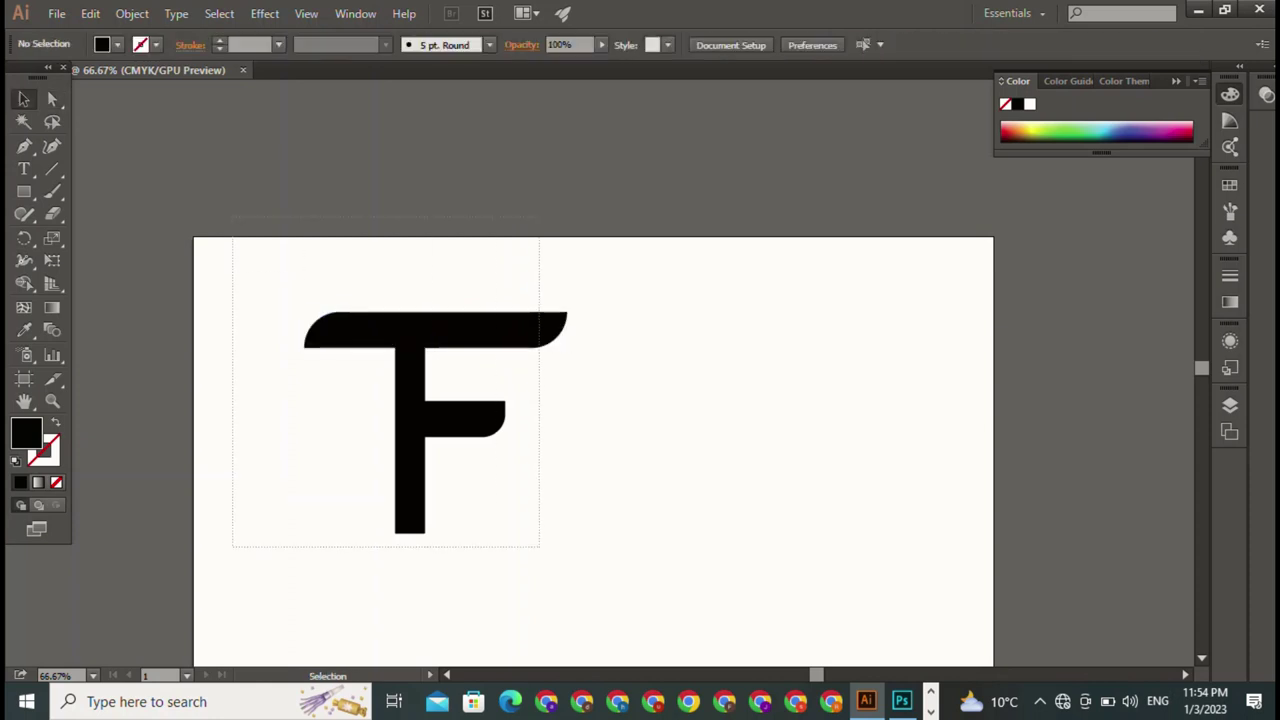
left_click_drag(233, 240, 540, 546)
Step: Round the stem's bottom-right corner to about 47.25 pt radius
key("ctrl+shift+a")
left_click(410, 470)
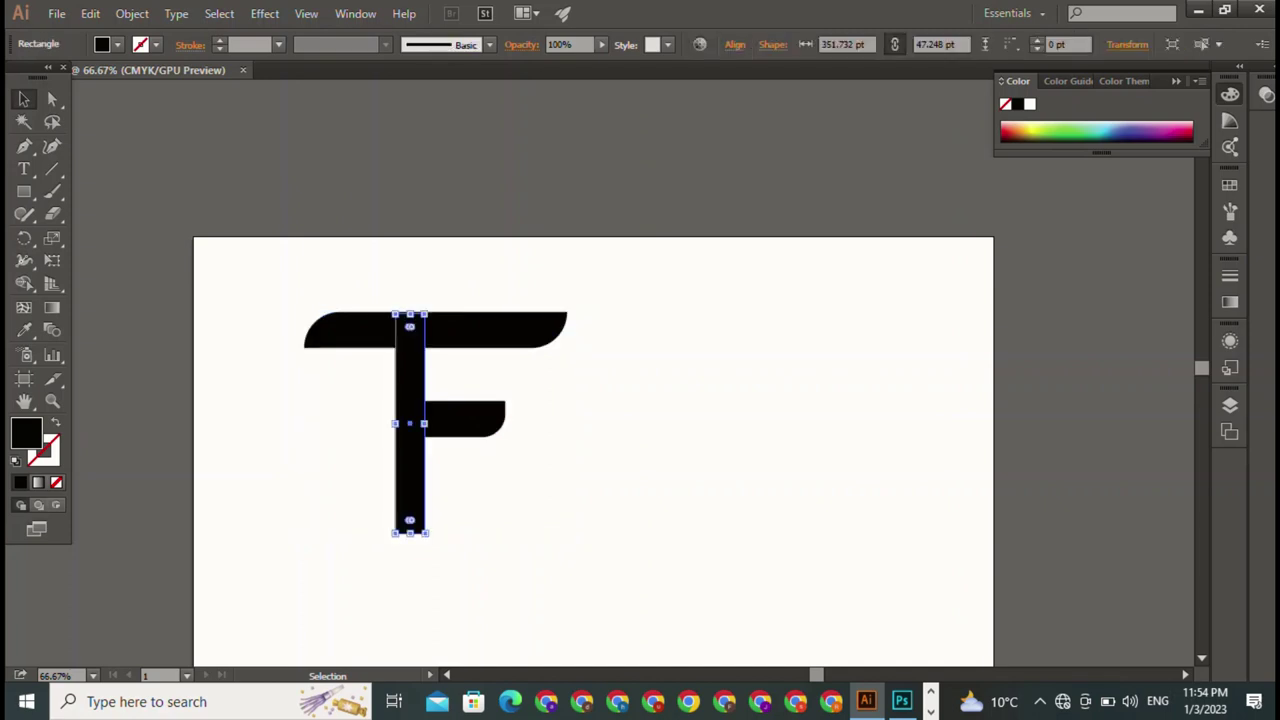
key("a")
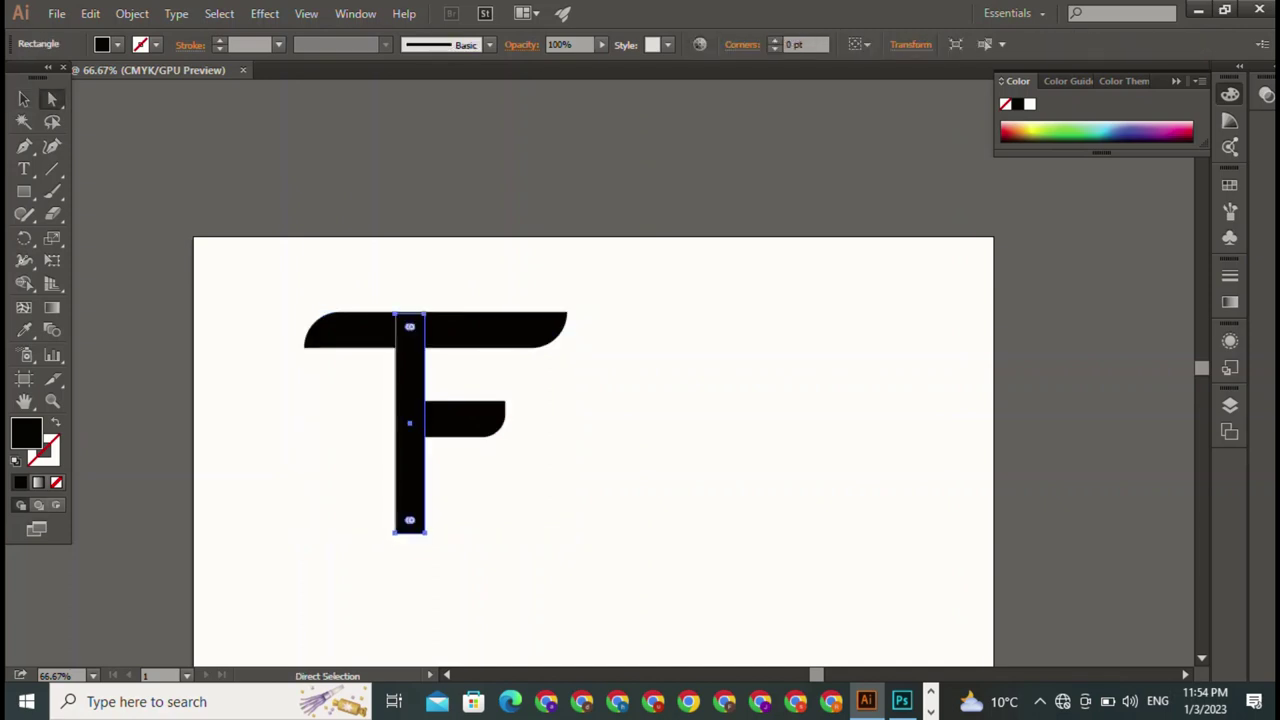
left_click_drag(422, 568, 410, 505)
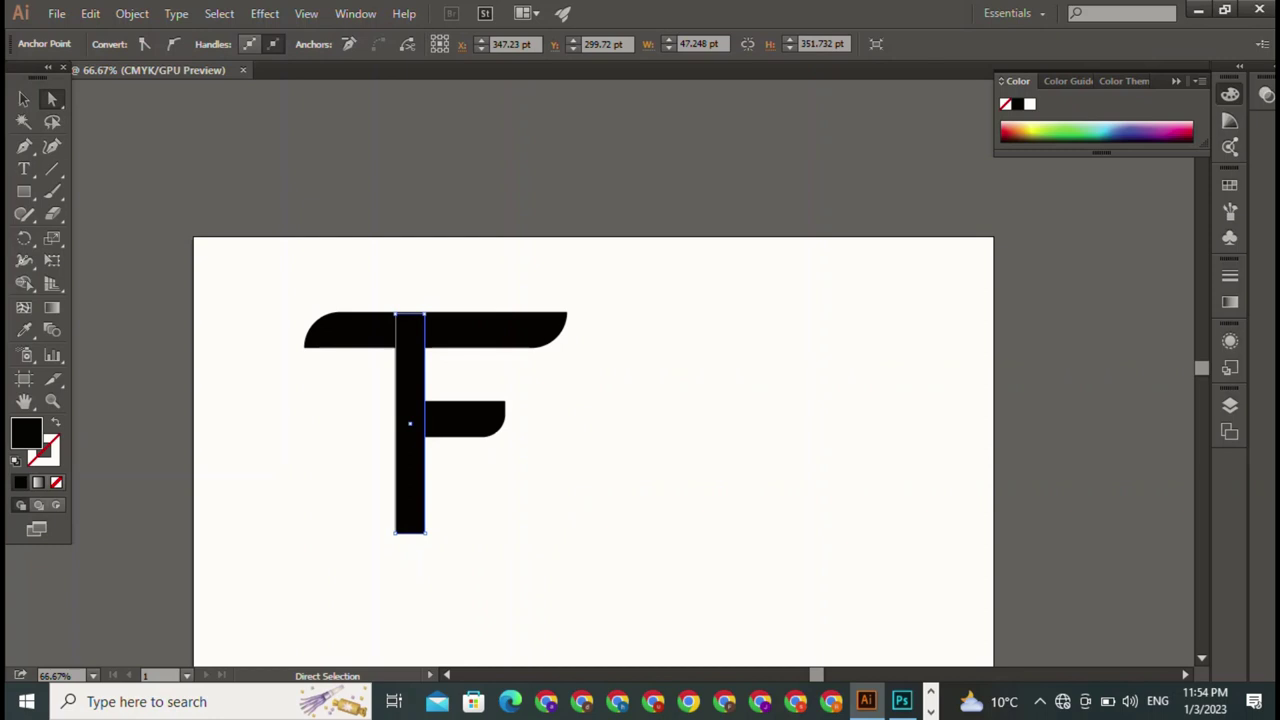
left_click(425, 531)
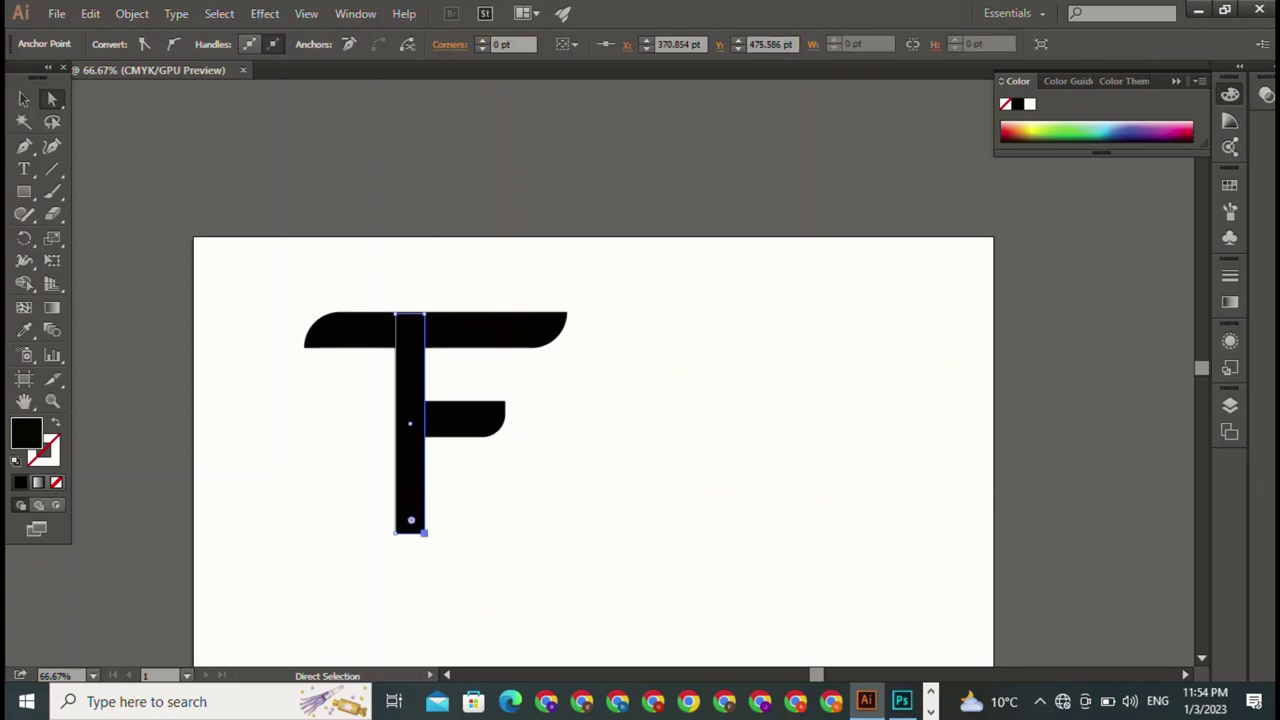
left_click_drag(412, 520, 402, 510)
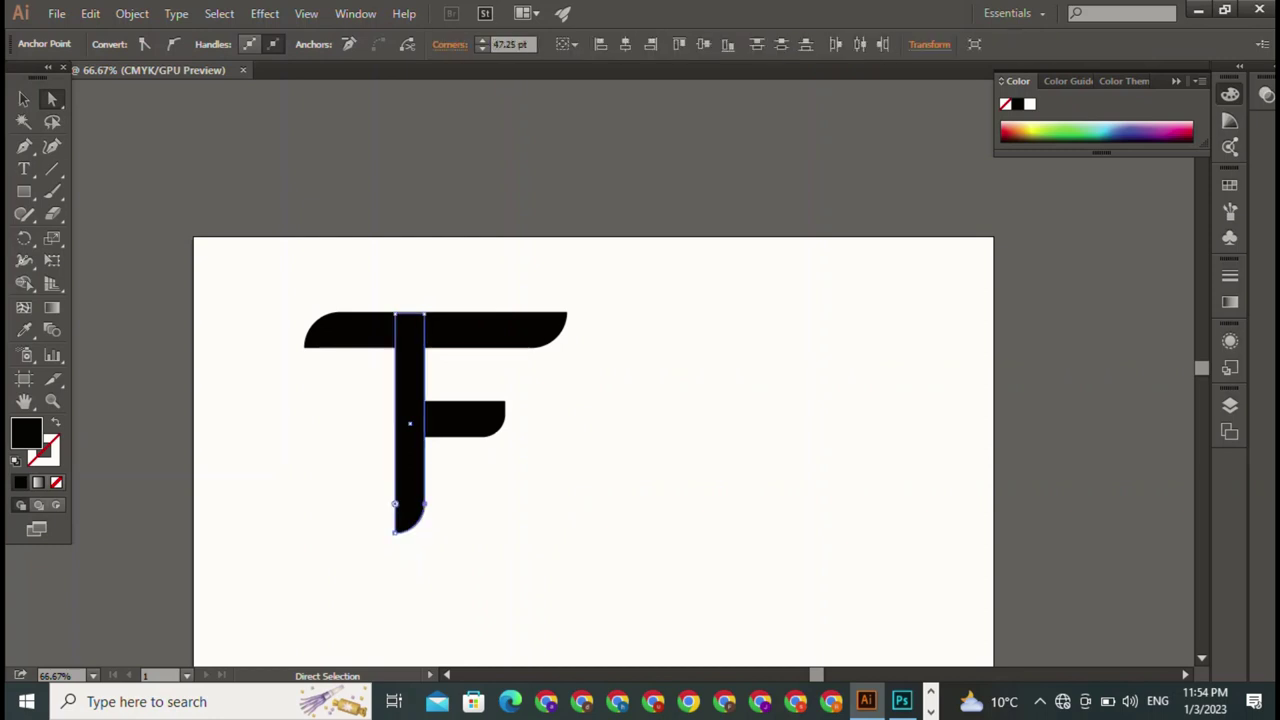
key("v")
key("ctrl+shift+a")
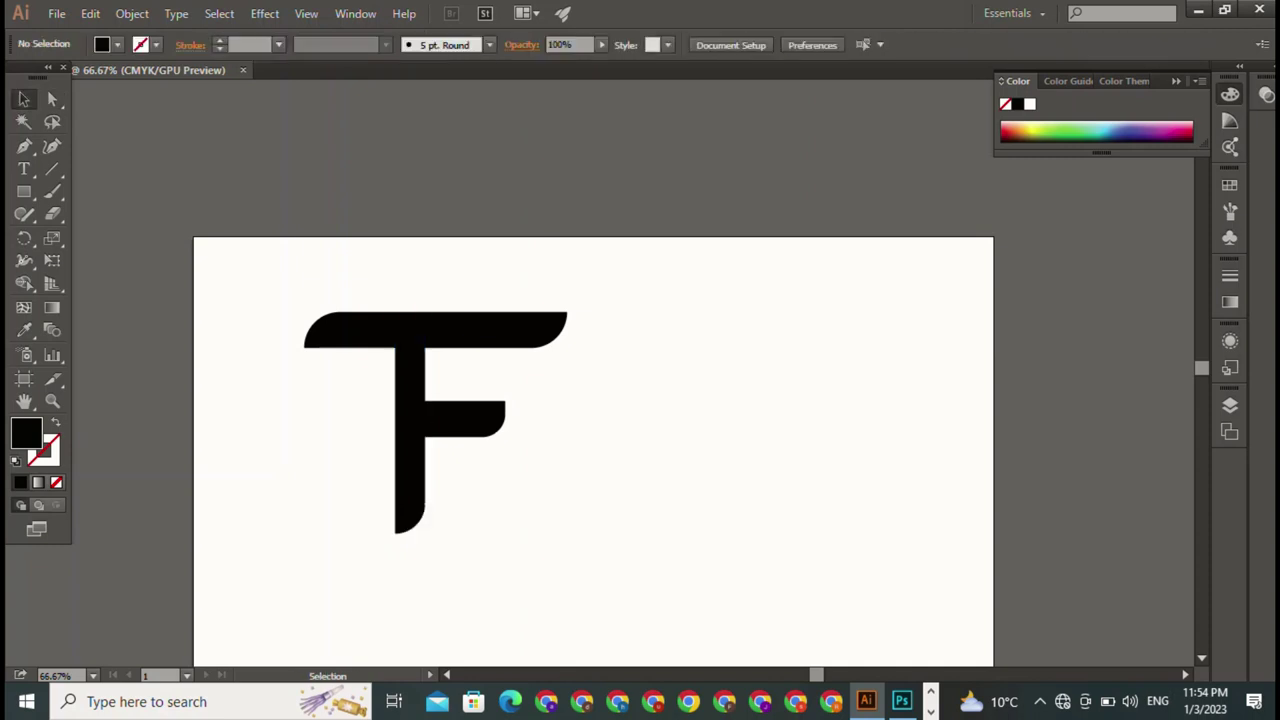
Step: Shift the whole monogram to the upper right and draw a long thin bar beneath it
left_click_drag(296, 266, 642, 576)
mouse_move(410, 430)
left_mouse_down()
mouse_move(486, 437)
mouse_move(819, 390)
left_mouse_up()
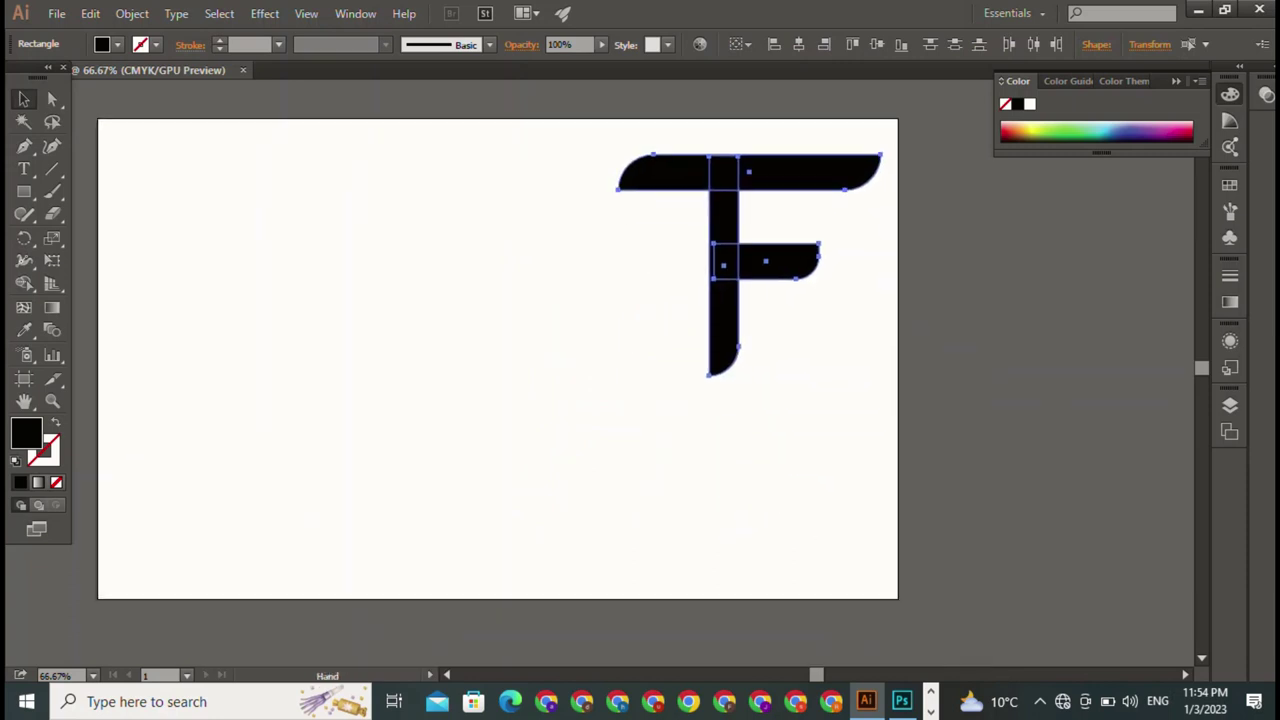
scroll(640, 400, "down", 3)
scroll(640, 400, "right", 2)
key("m")
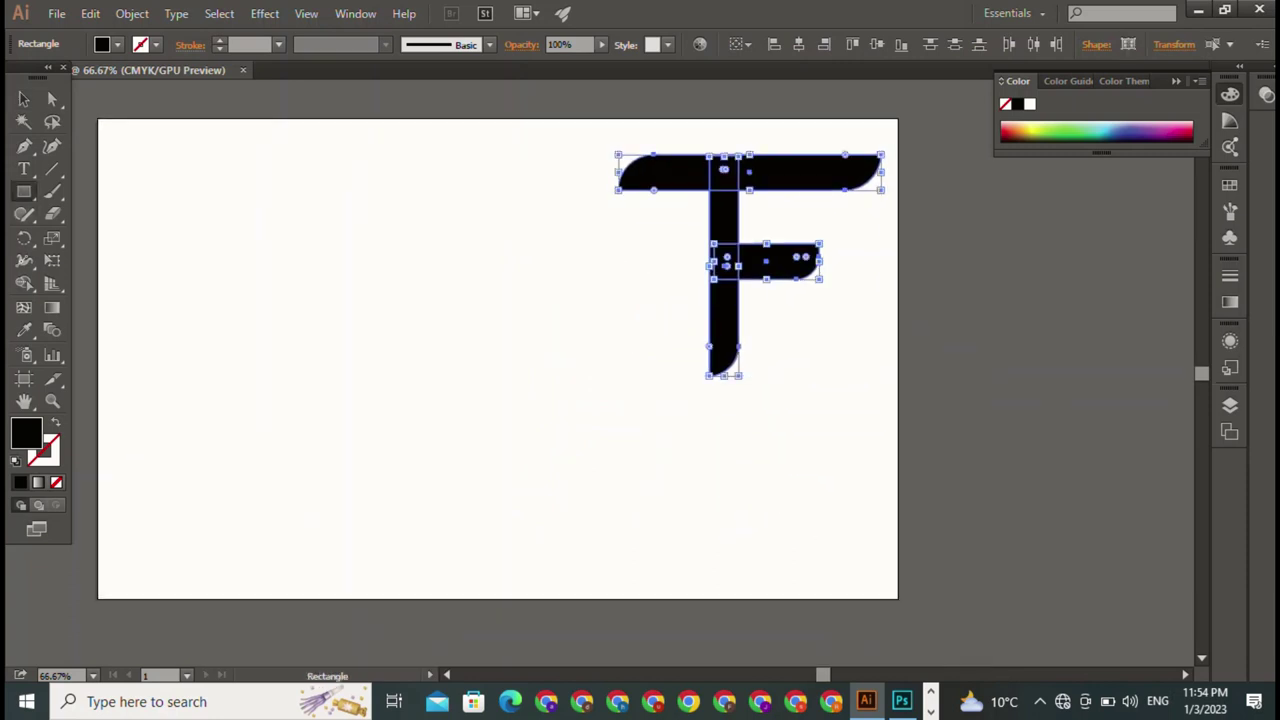
left_click_drag(248, 417, 728, 421)
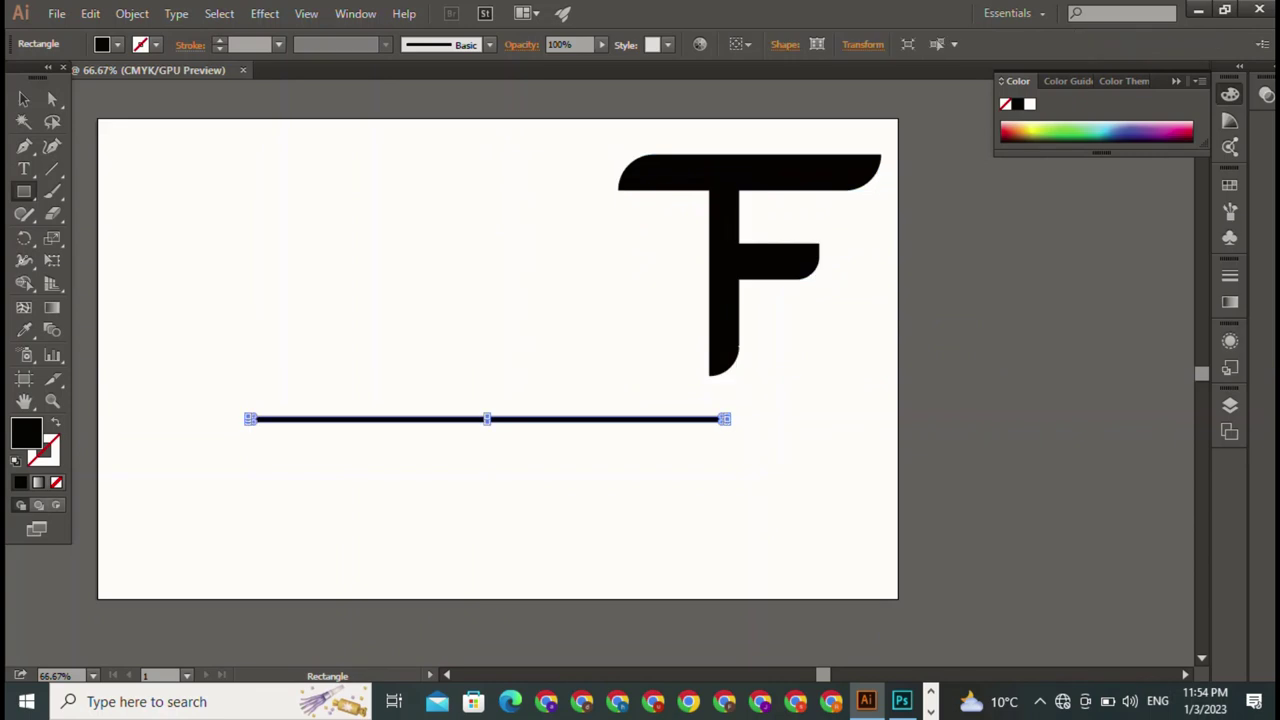
Step: Type 'MY LIFELINE' as text near the artboard's top-left and select it
key("t")
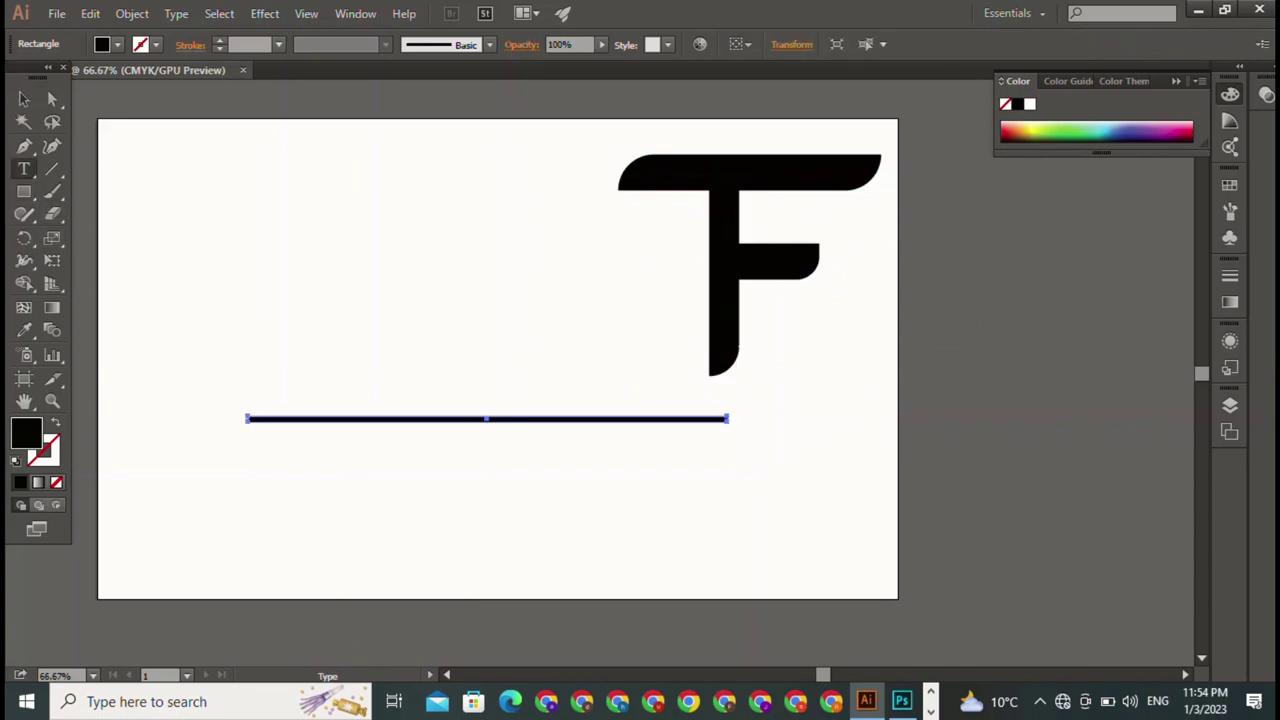
key("ctrl+shift+a")
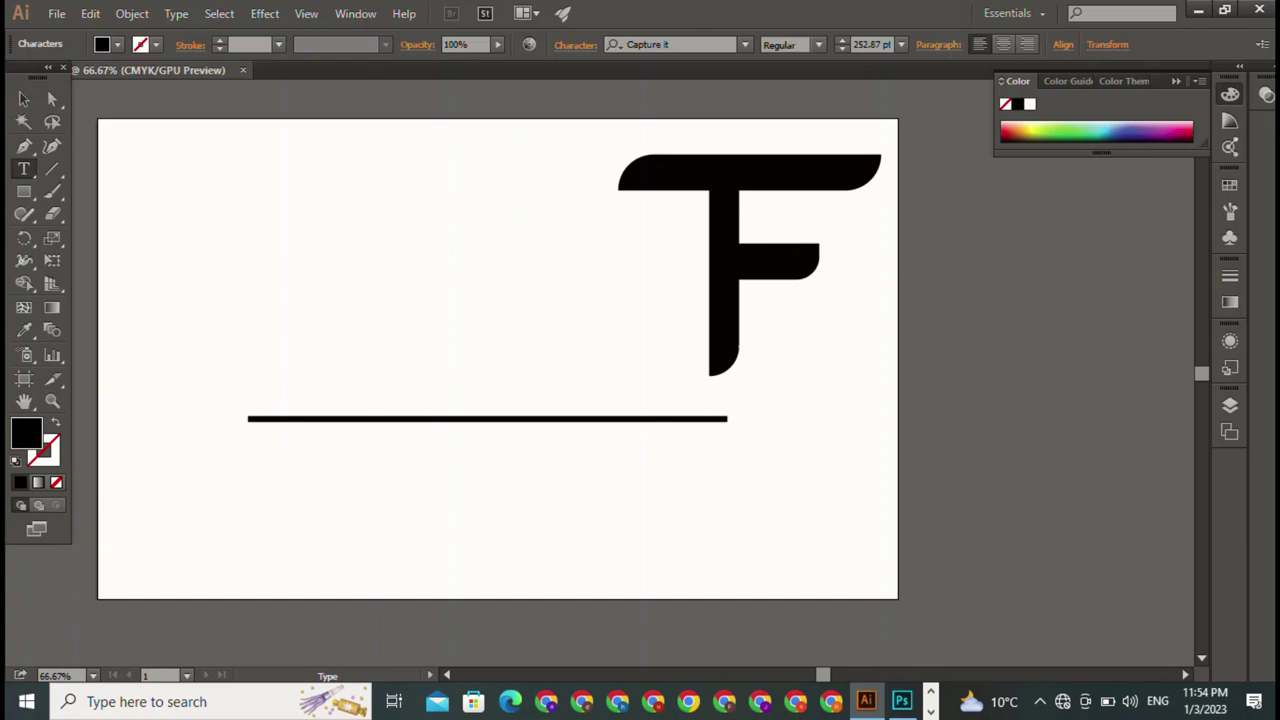
left_click(259, 195)
type("MY")
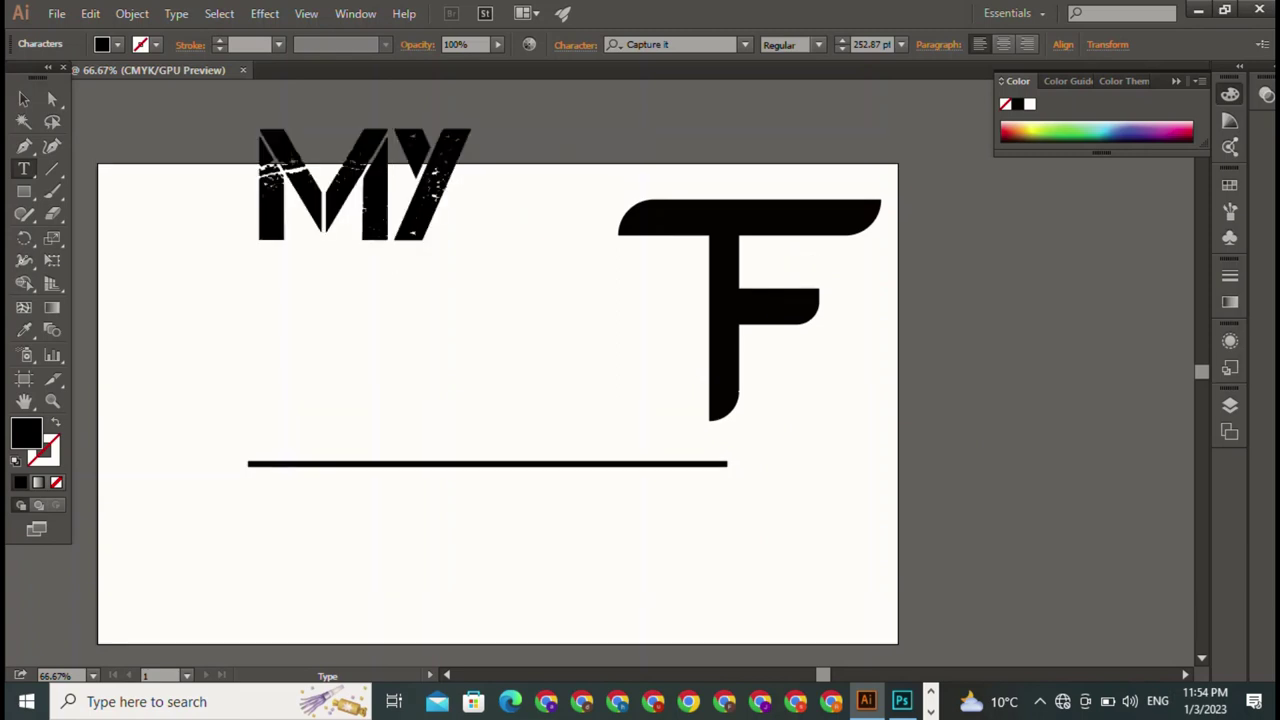
type(" LI")
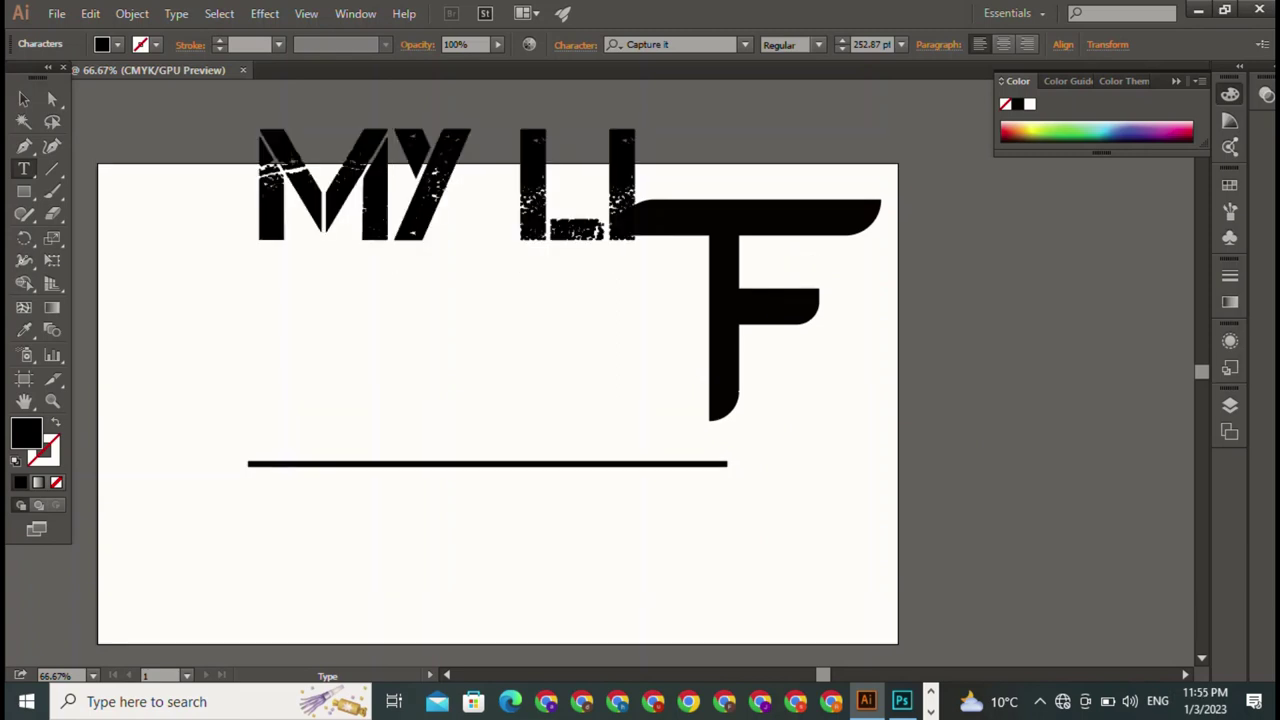
type("FE")
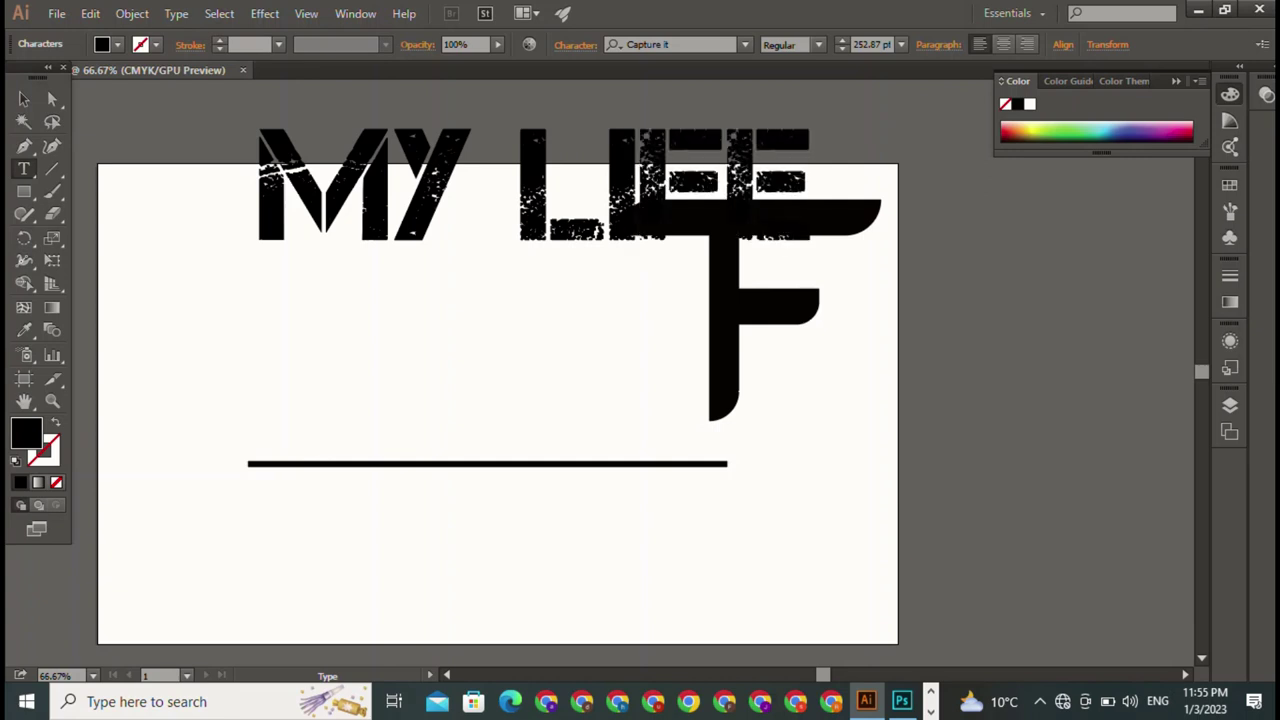
type("LINE")
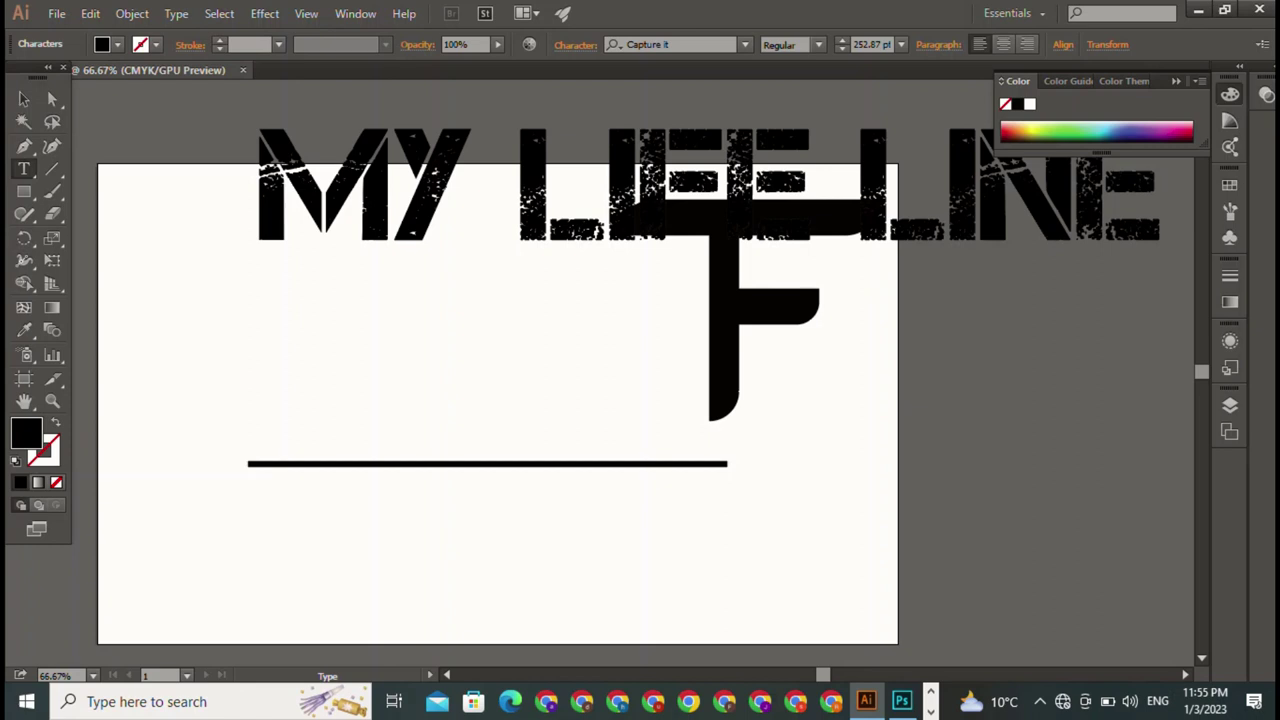
key("Escape")
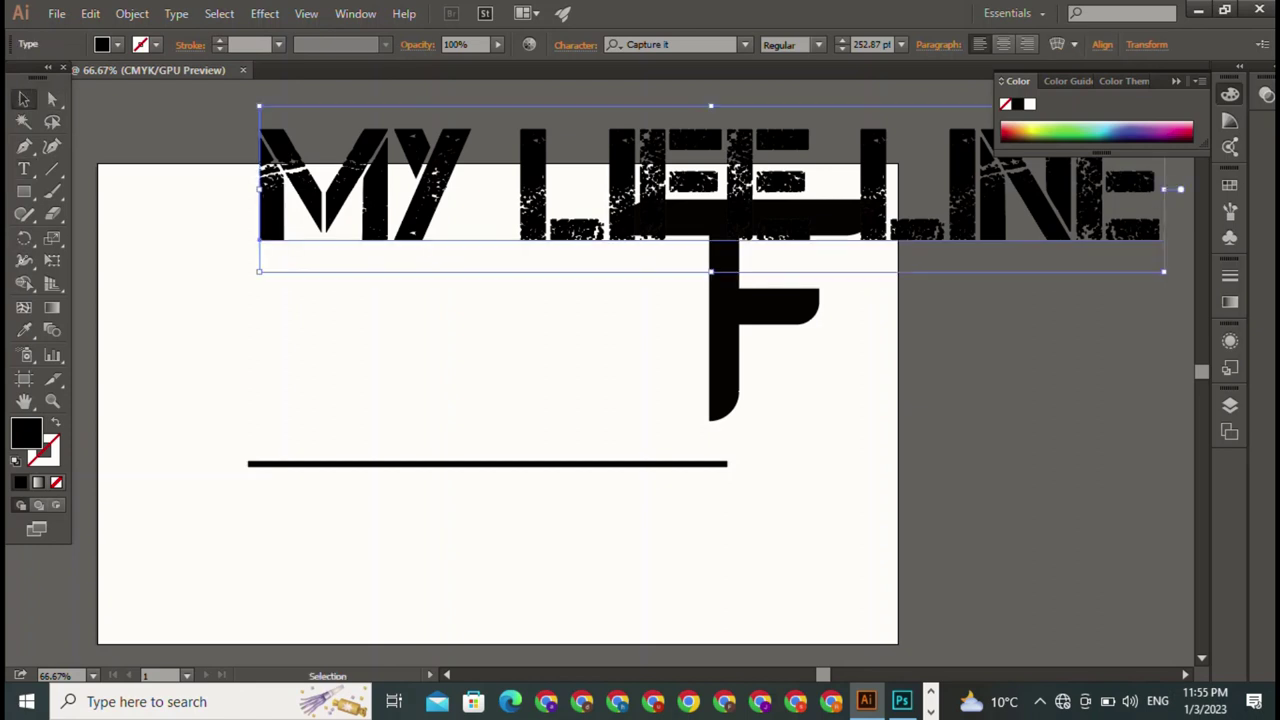
Step: Size MY LIFE LINE to 21 pt, scale it to about 130.82 pt, and place it below the black line
left_click(901, 44)
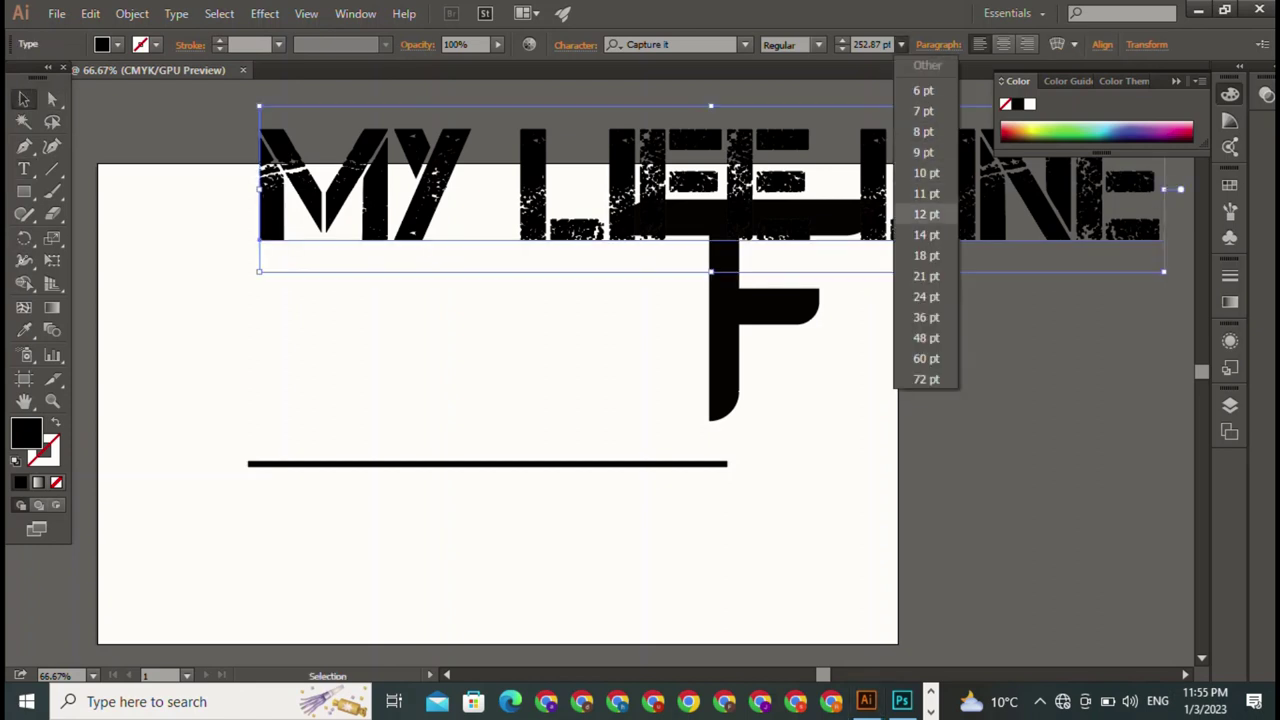
left_click(926, 214)
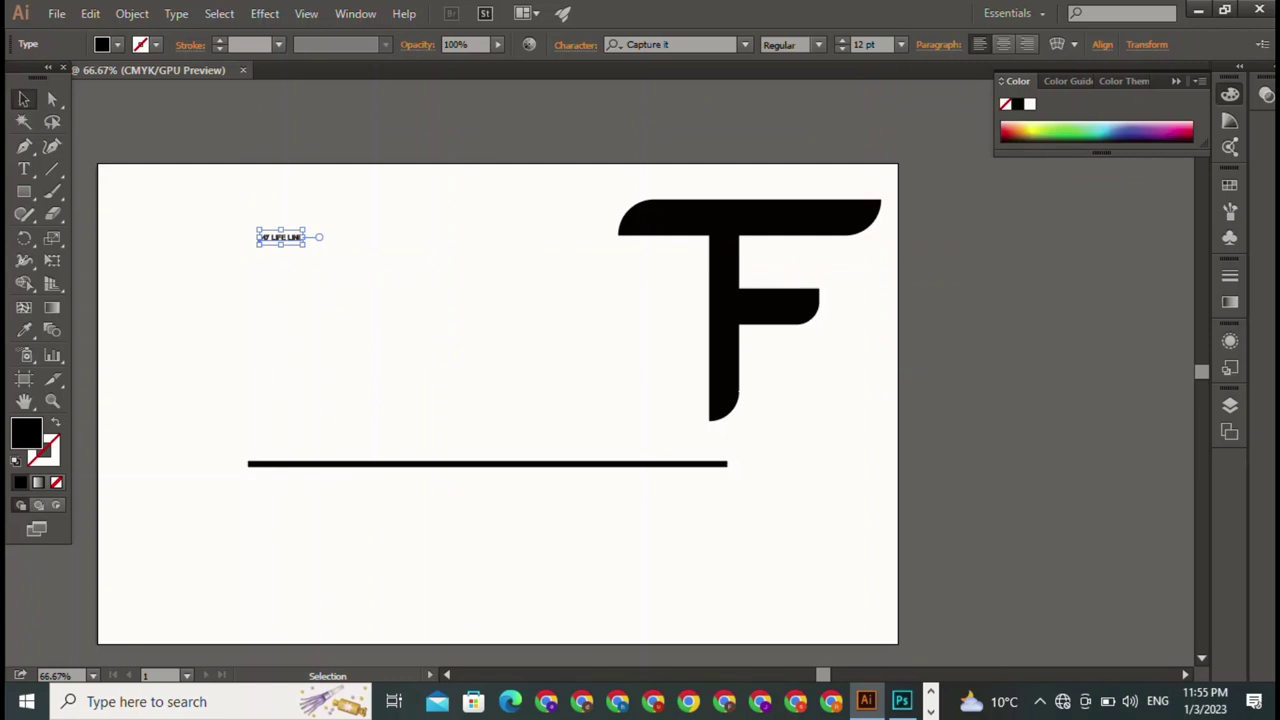
left_click(901, 44)
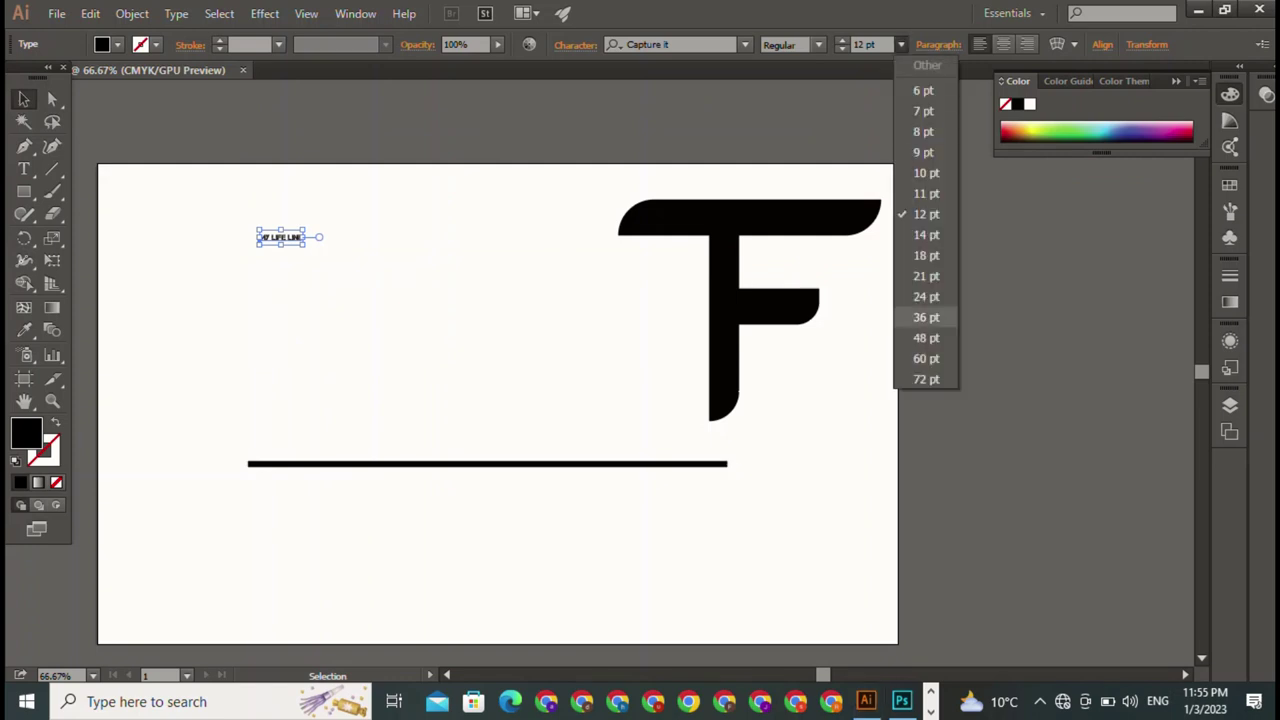
left_click(926, 276)
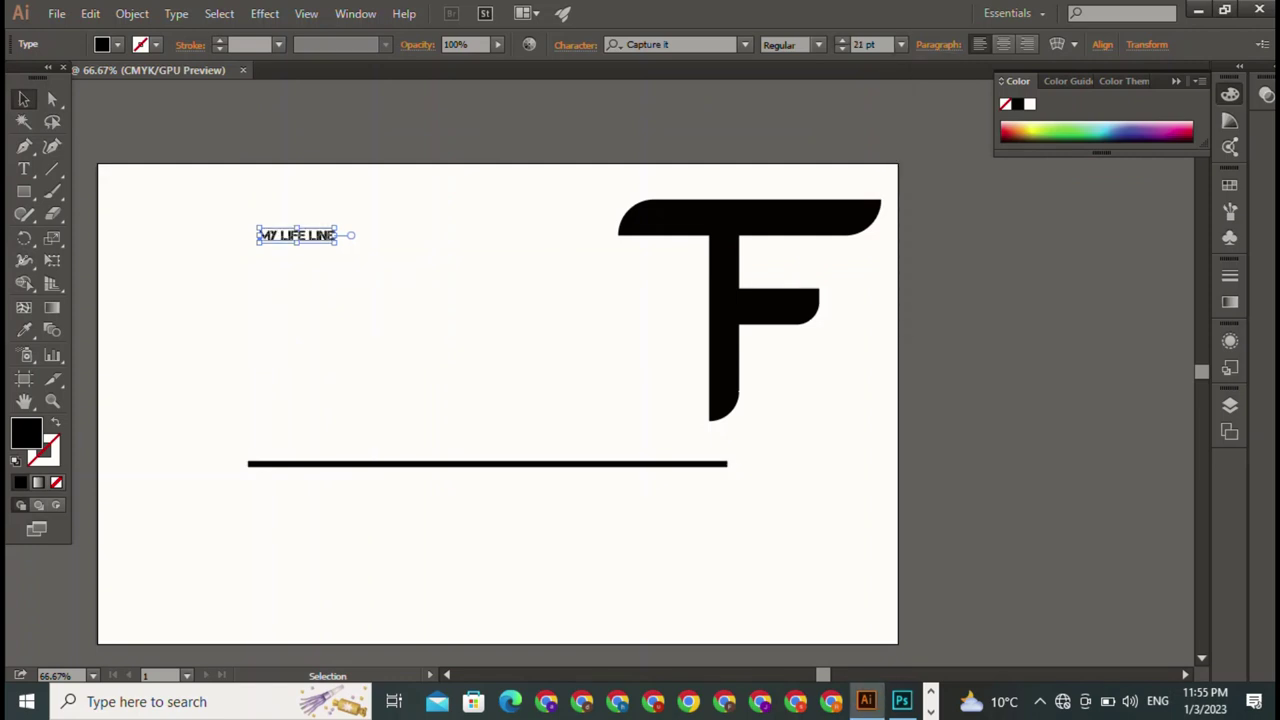
left_click_drag(336, 242, 693, 314)
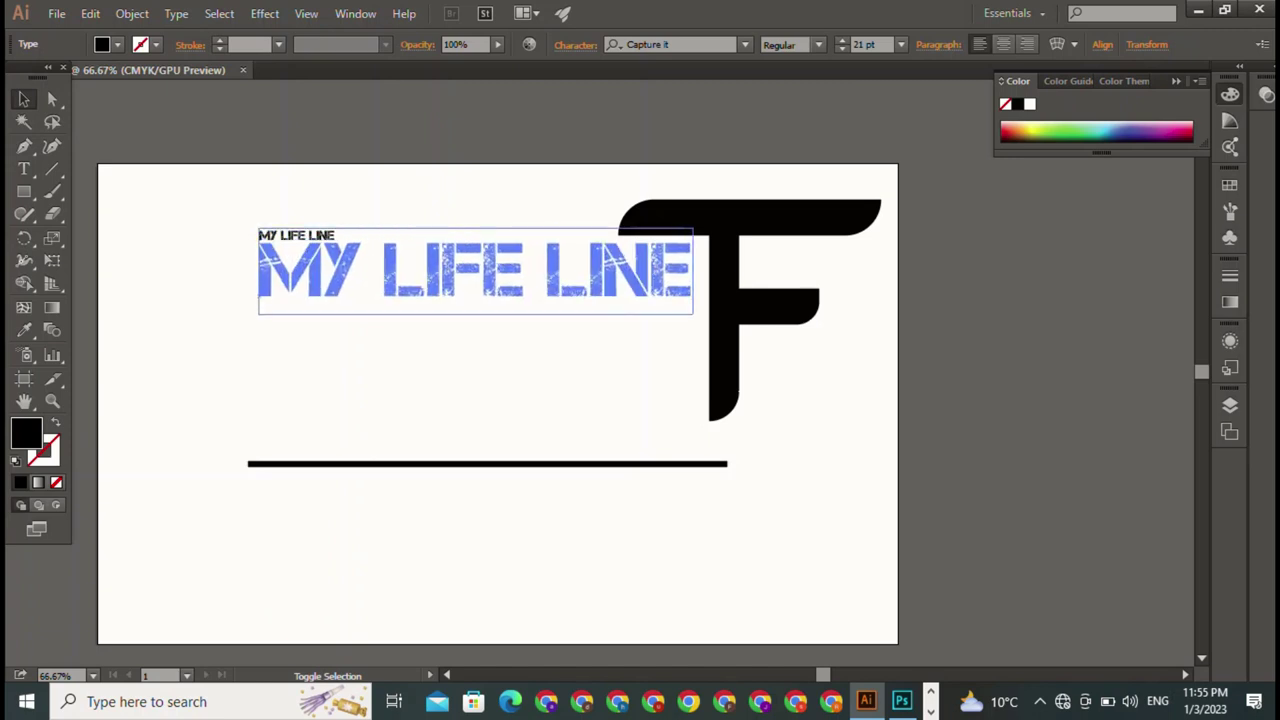
left_click_drag(490, 272, 501, 507)
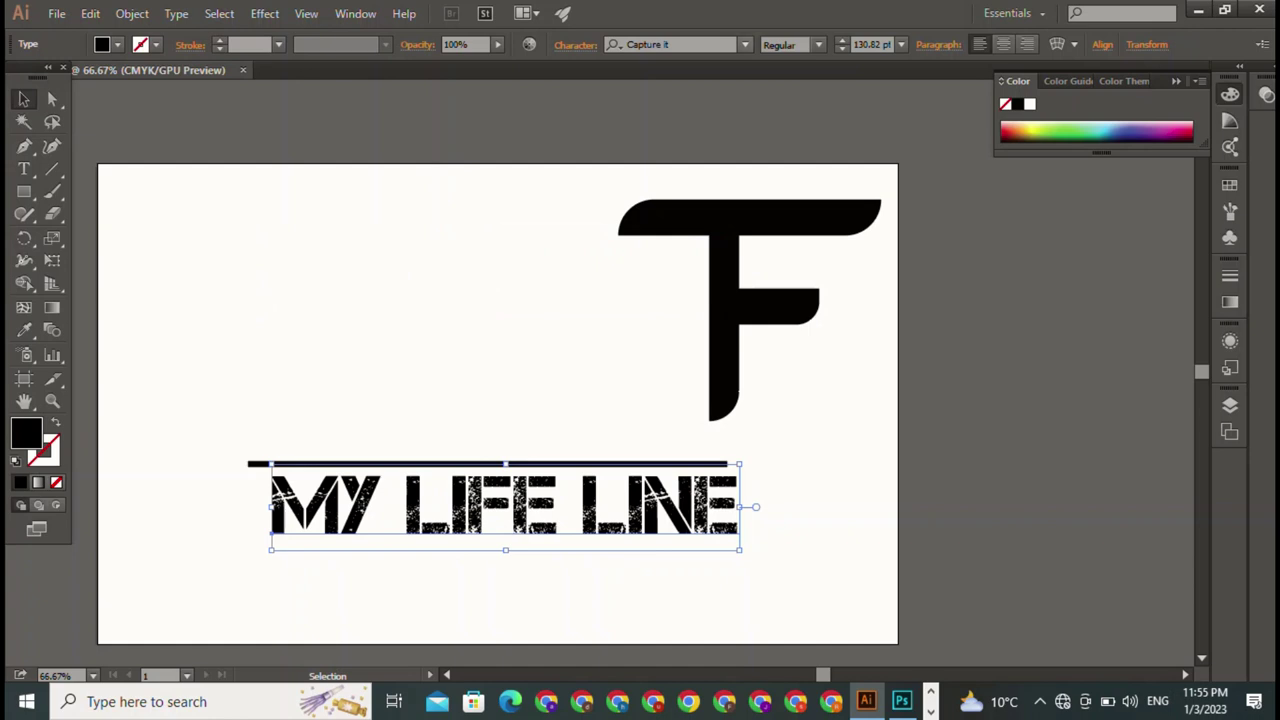
Step: Set MY LIFE LINE in Checkpoint Charlie with tighter tracking, scaled to the line's width beneath it
left_click(745, 44)
key("Down")
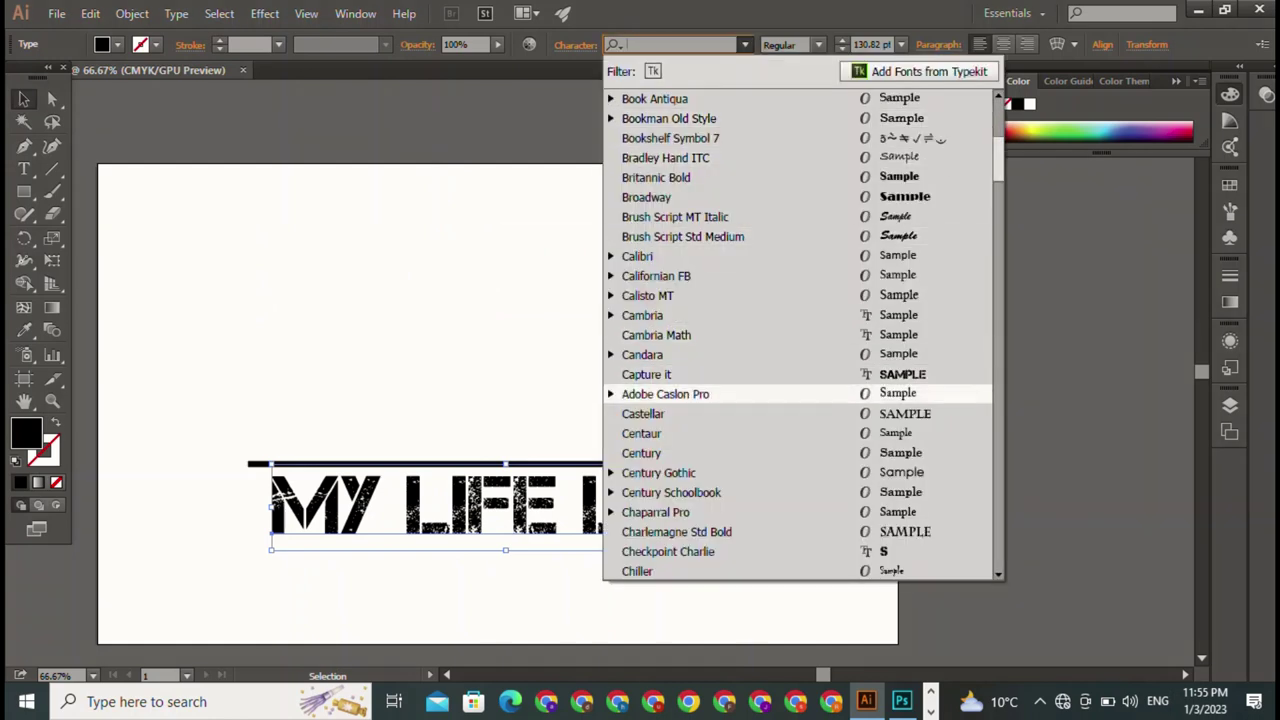
key("Down")
key("Down")
key("Down")
key("Down")
key("Down")
key("Down")
key("Return")
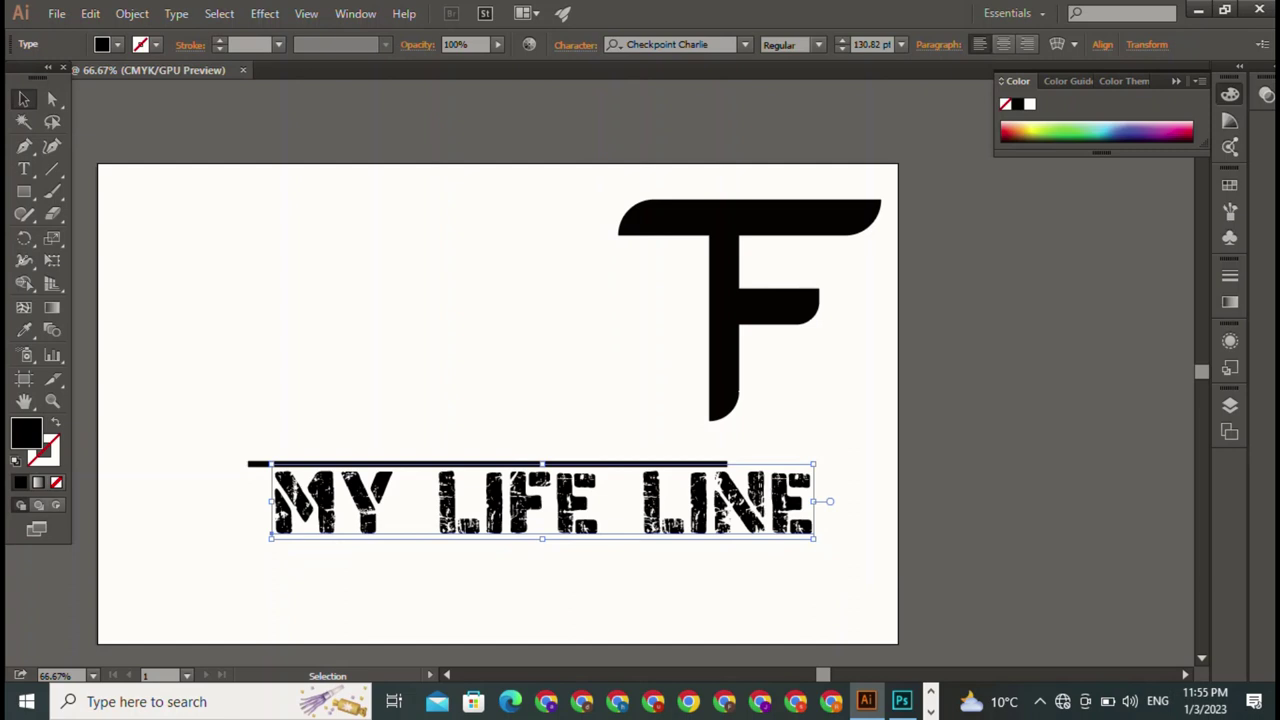
key("alt+Left")
key("alt+Left")
key("alt+Left")
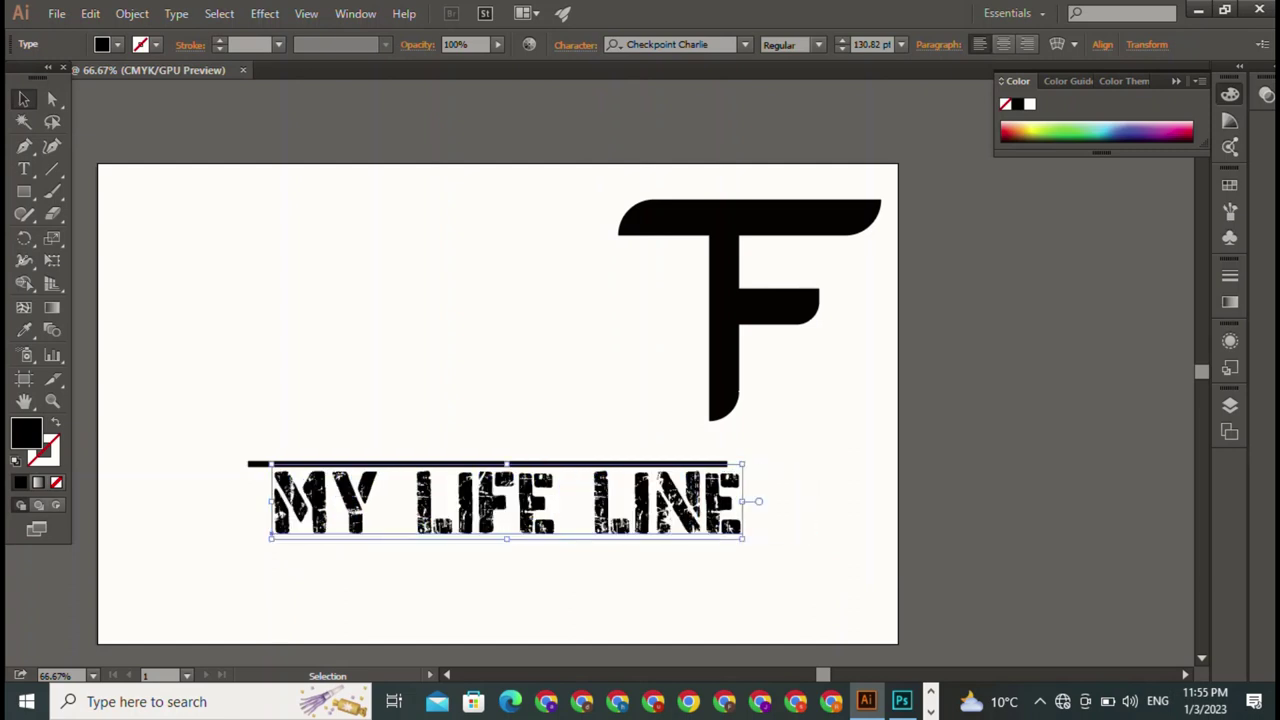
left_click_drag(506, 538, 480, 492)
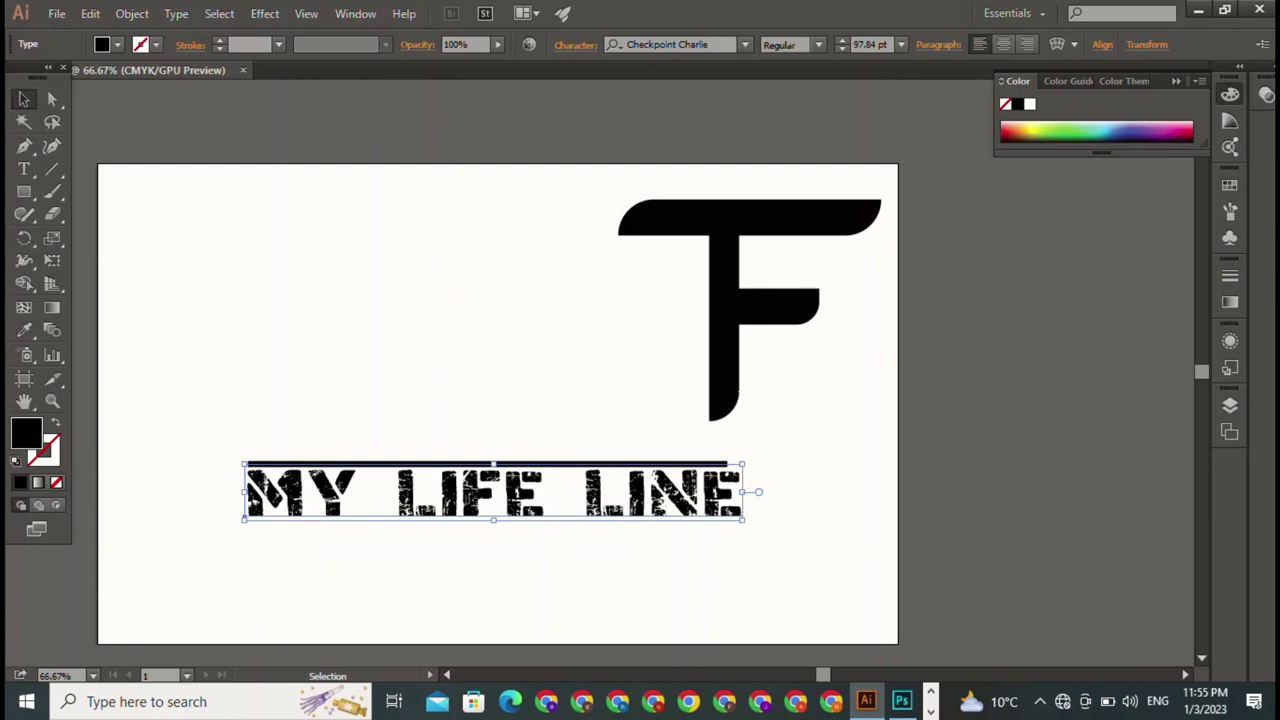
left_click_drag(744, 491, 724, 491)
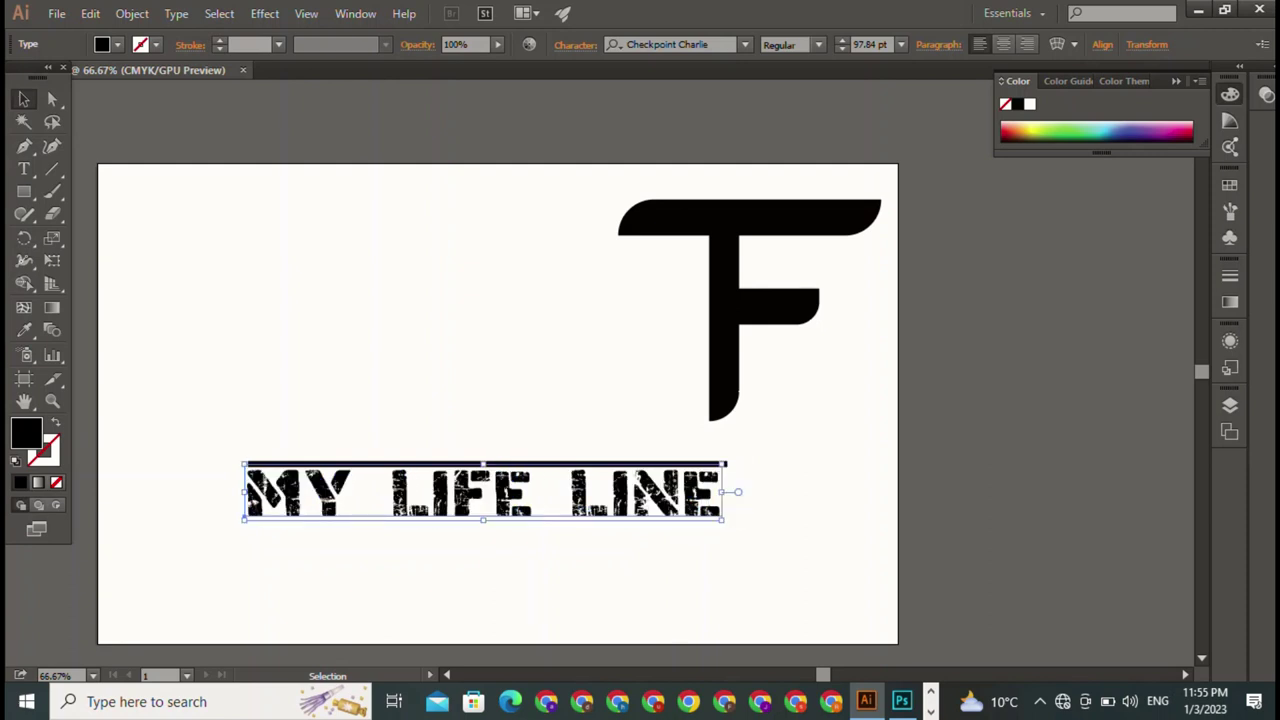
left_click_drag(480, 492, 488, 492)
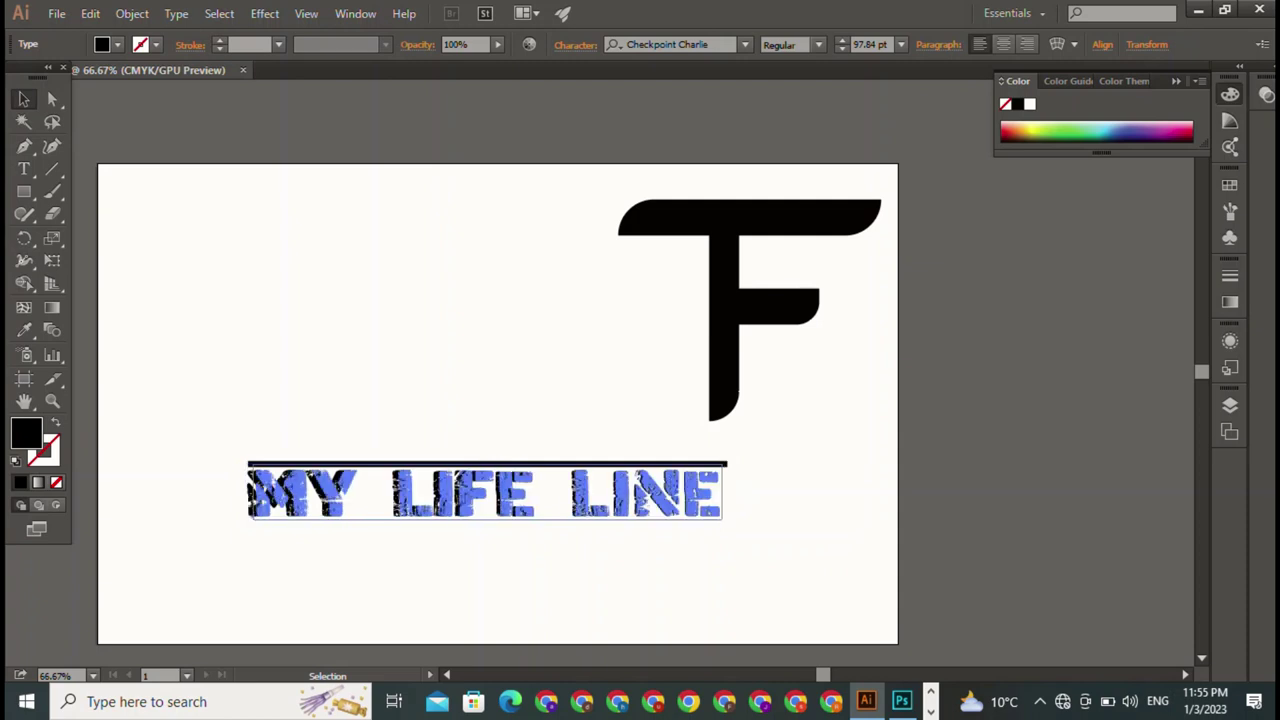
Step: Select all paths of the F and move it centred above the black line
key("ctrl+shift+a")
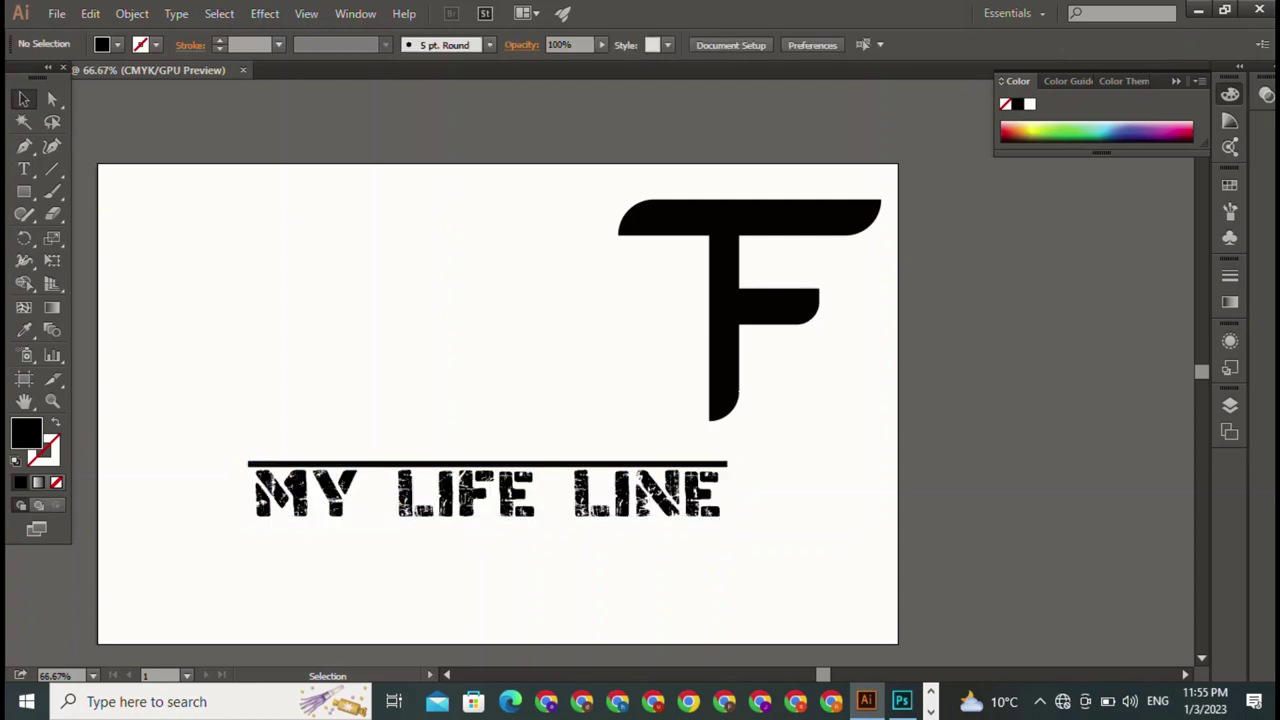
key("a")
left_click_drag(592, 192, 840, 370)
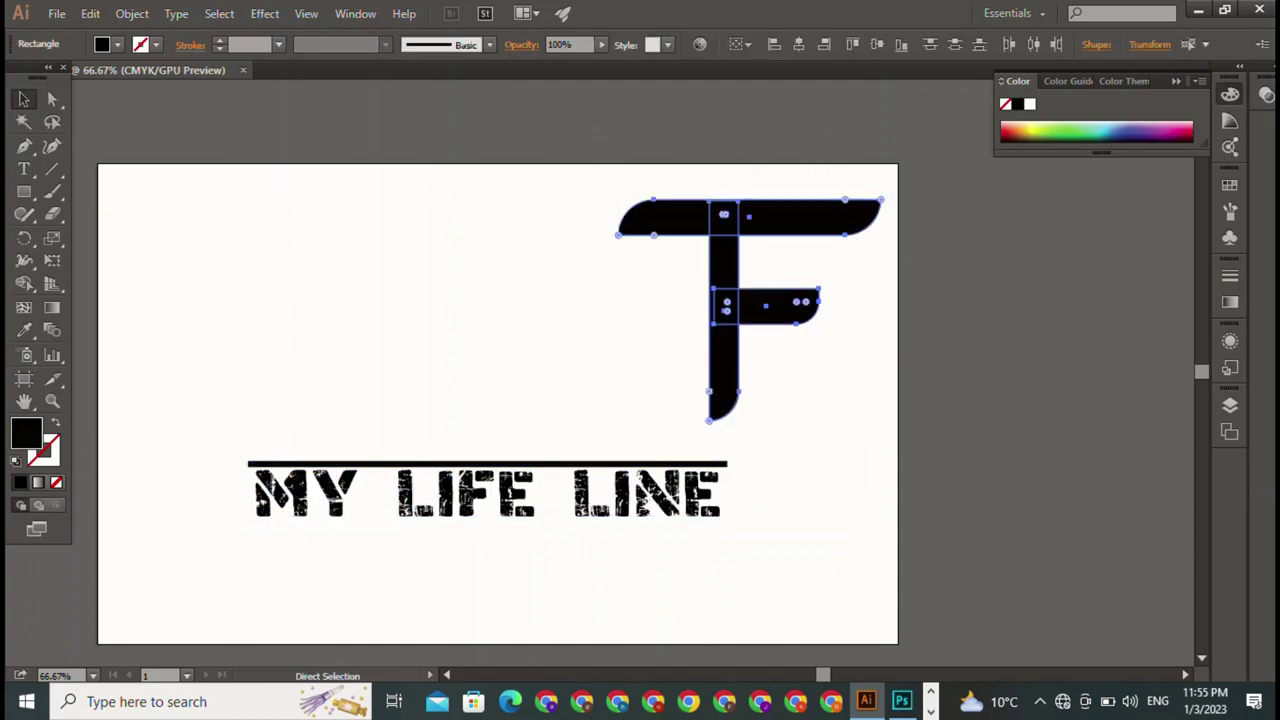
key("v")
mouse_move(811, 302)
left_mouse_down()
mouse_move(533, 340)
mouse_move(559, 340)
left_mouse_up()
key("ctrl+shift+a")
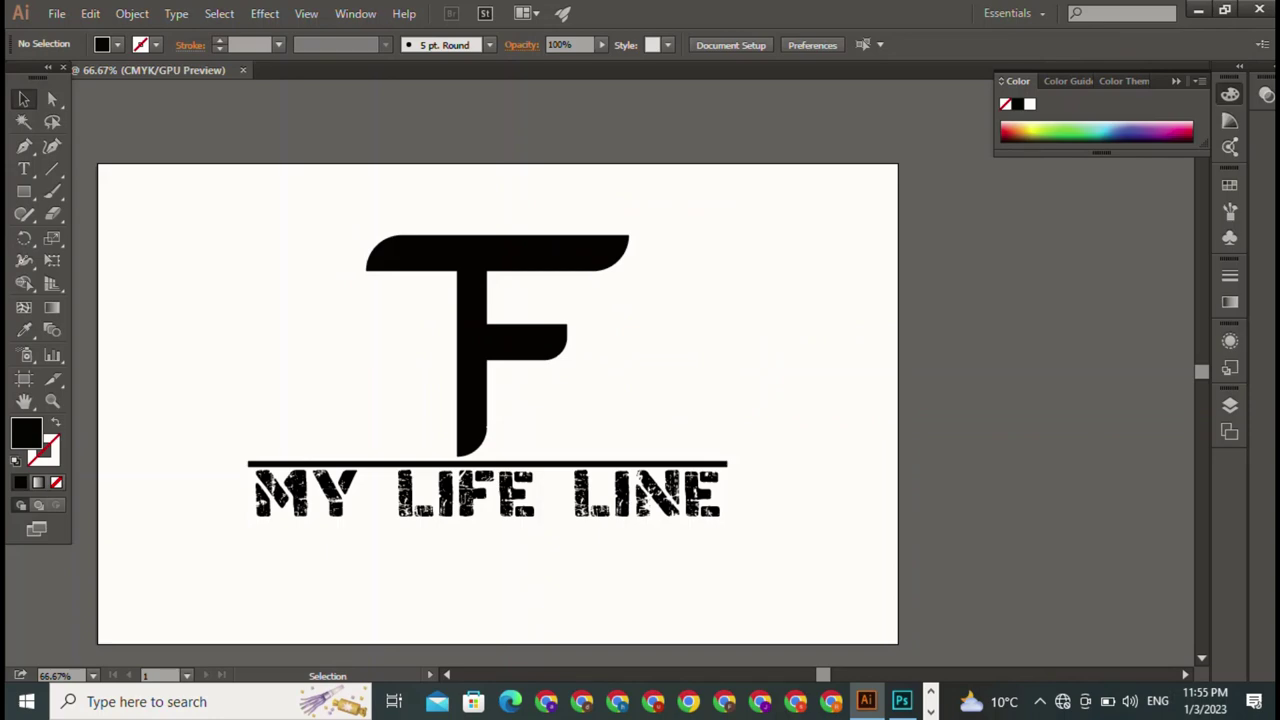
Step: Select the MY LIFE LINE text and choose Algerian from the font family list
left_click(378, 492)
left_click(744, 44)
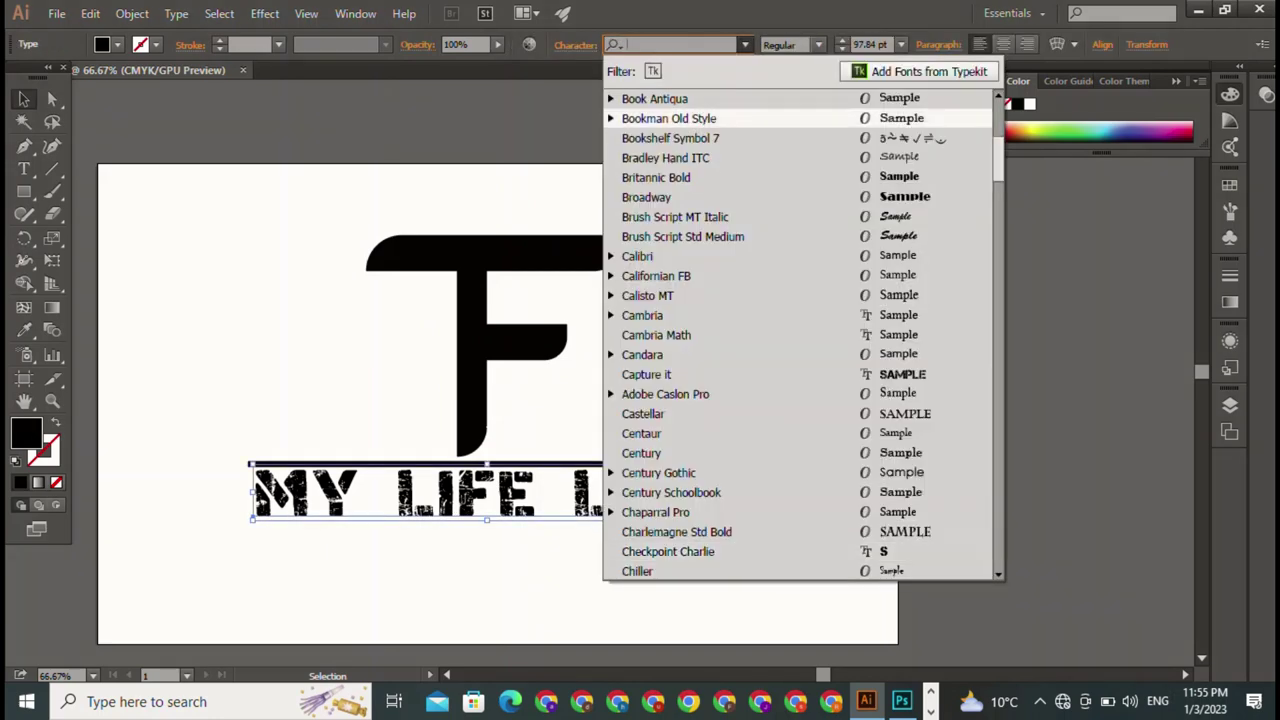
scroll(800, 330, "down", 2)
scroll(800, 330, "down", 3)
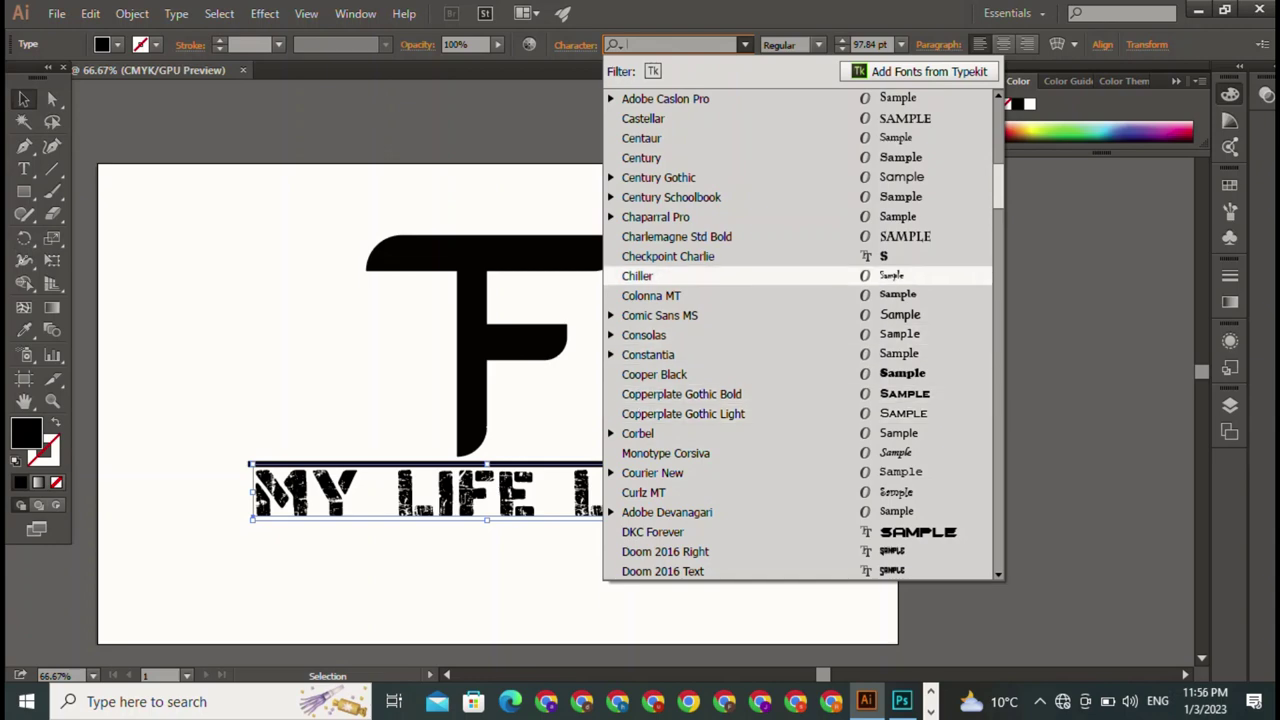
scroll(750, 433, "down", 5)
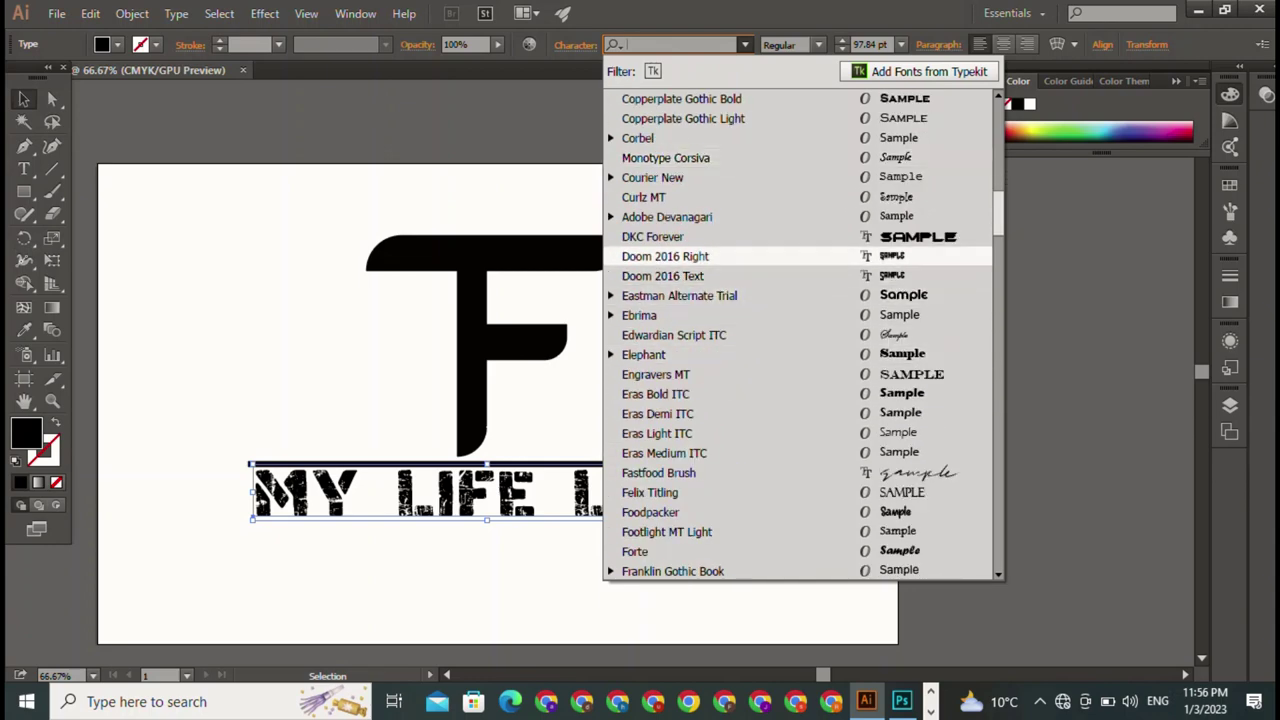
scroll(700, 455, "down", 2)
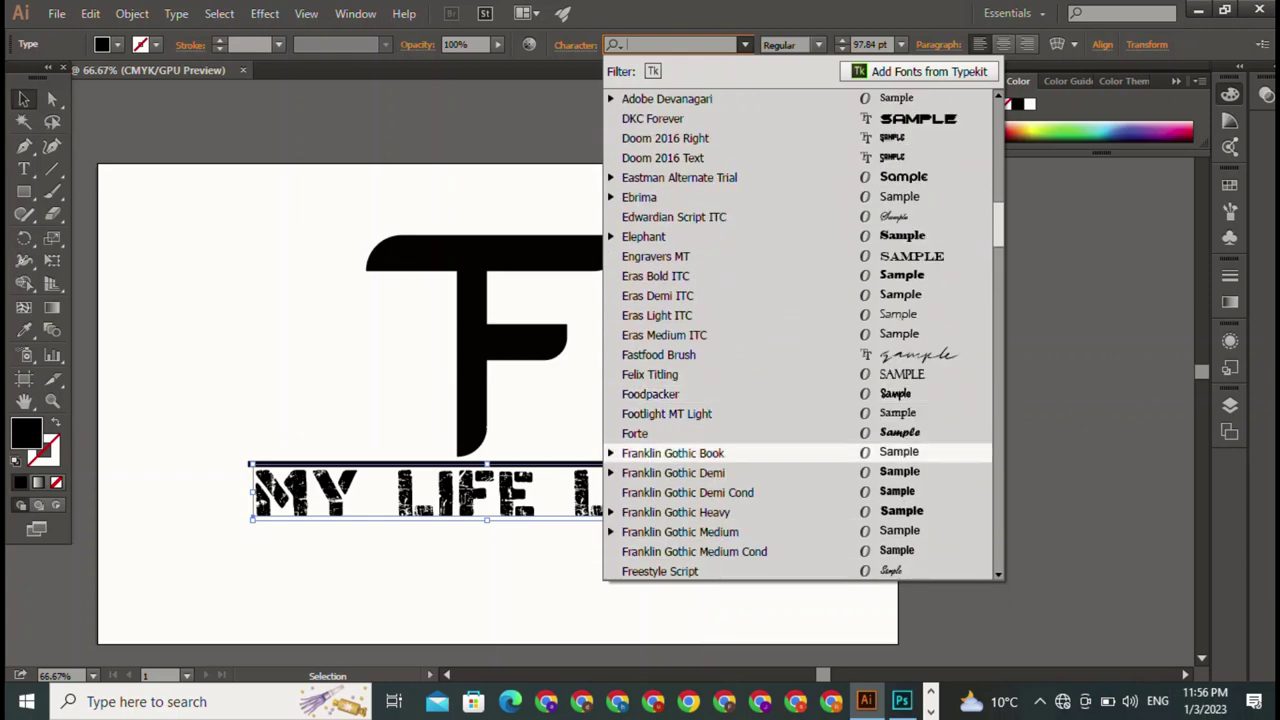
scroll(700, 452, "down", 4)
scroll(700, 335, "down", 3)
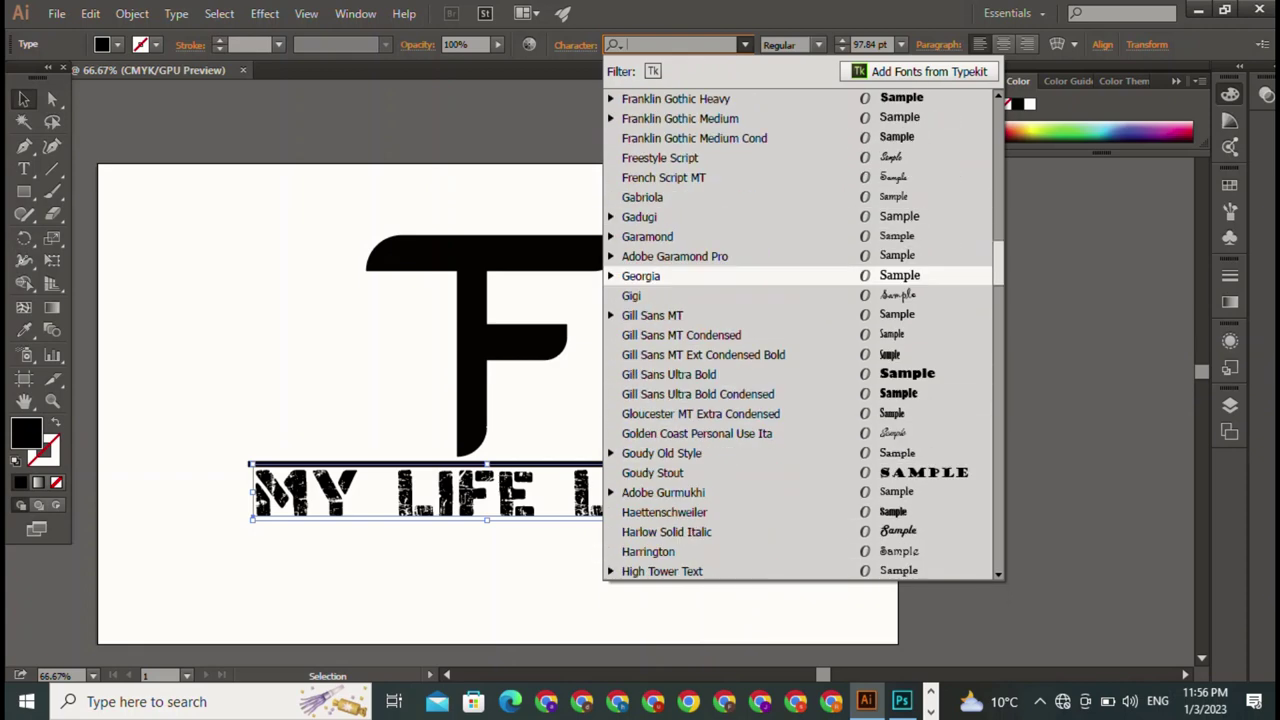
scroll(700, 373, "down", 2)
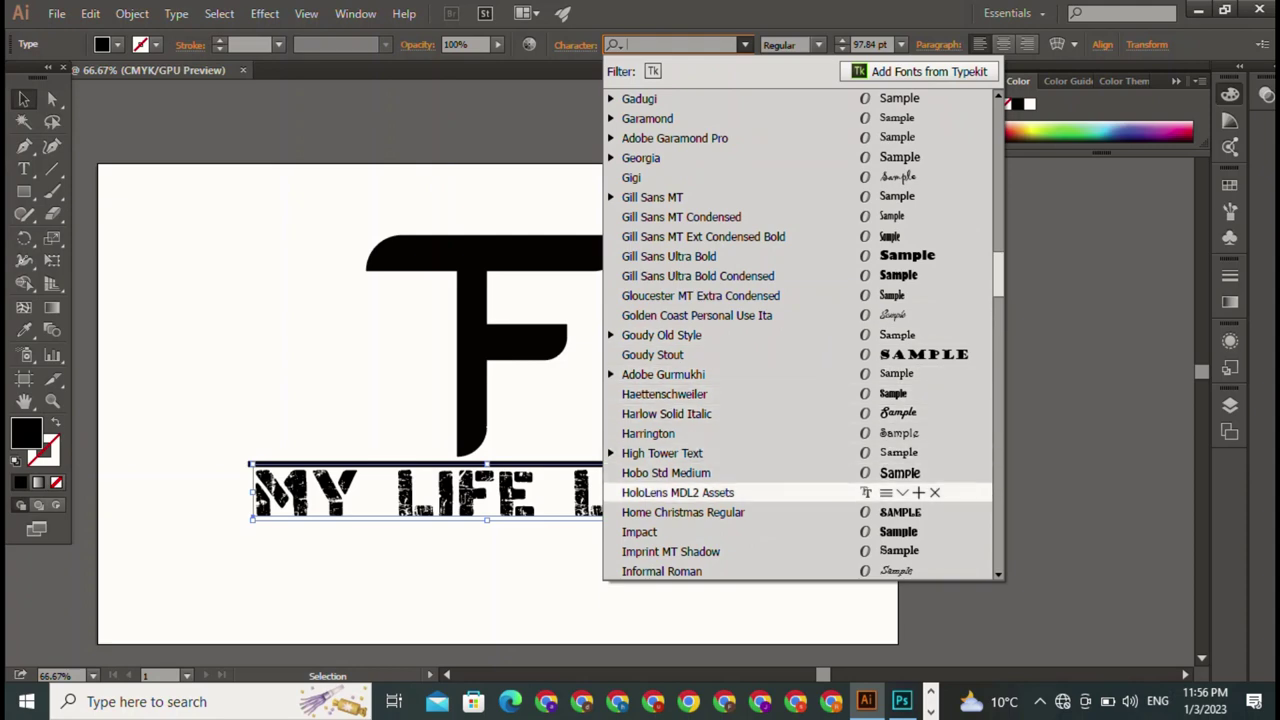
scroll(700, 300, "down", 3)
scroll(700, 354, "down", 2)
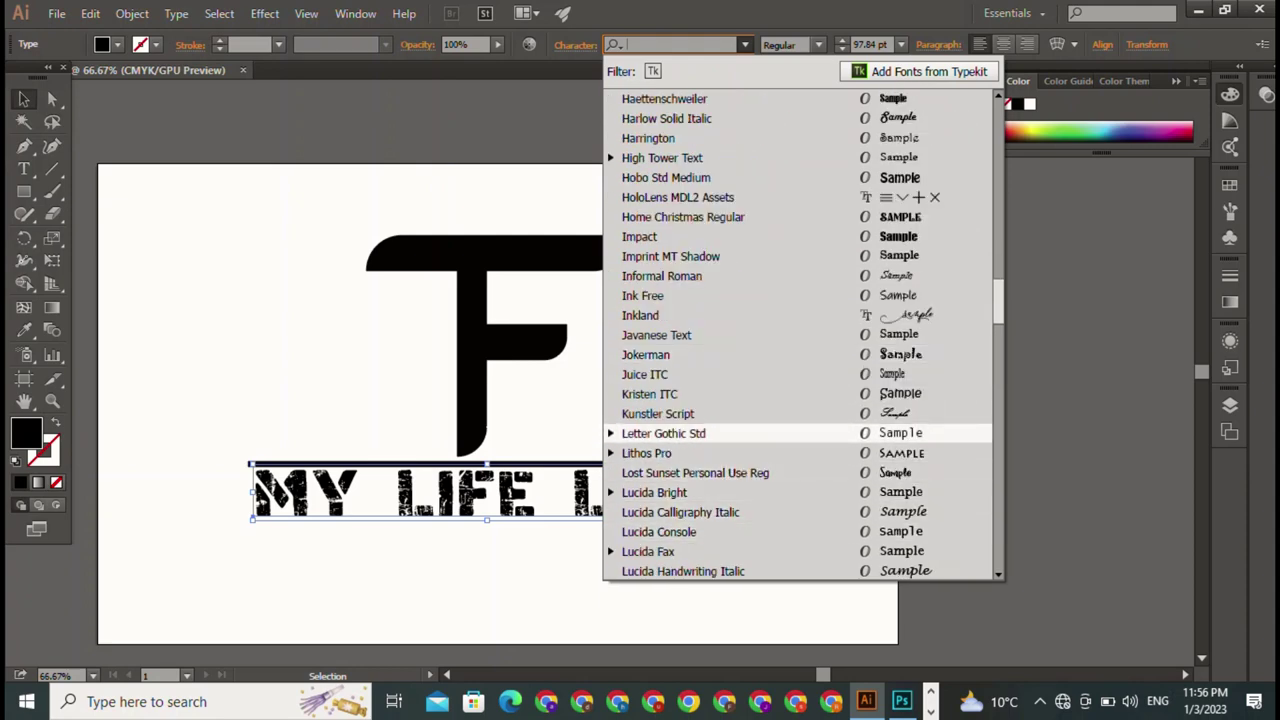
scroll(700, 433, "down", 2)
scroll(700, 433, "down", 1)
scroll(700, 433, "down", 4)
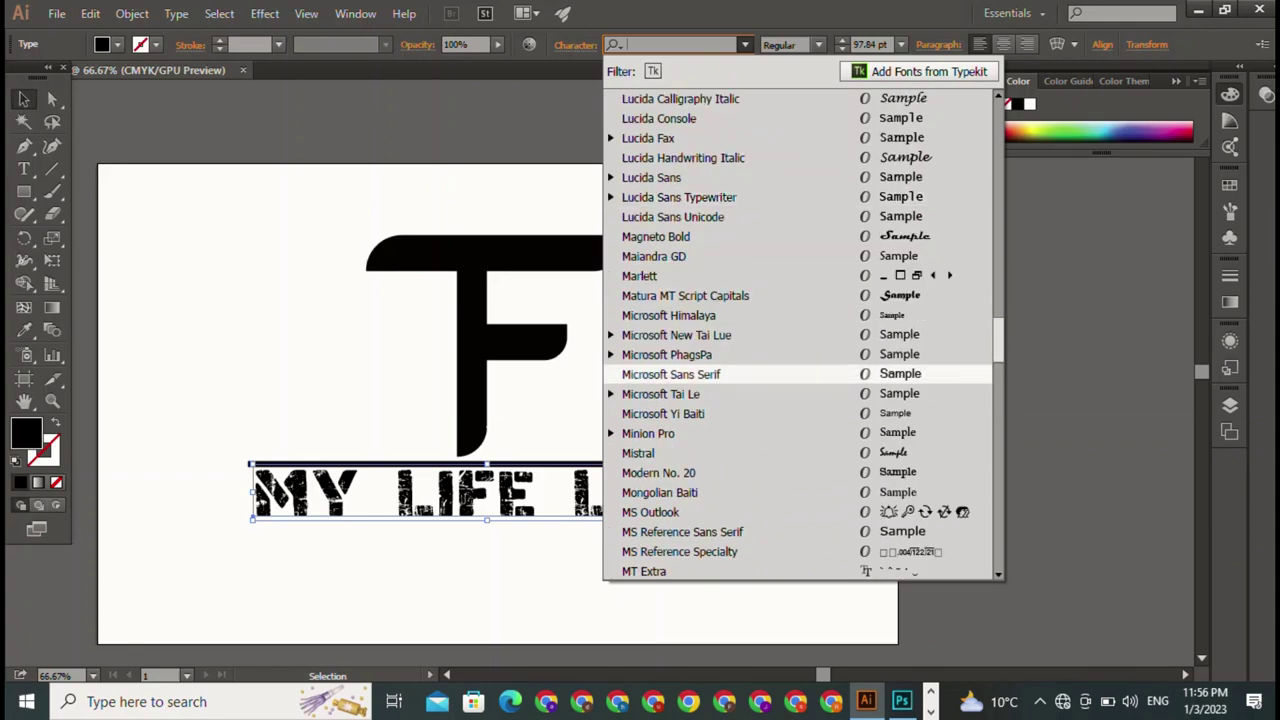
scroll(700, 374, "down", 3)
scroll(700, 374, "down", 3)
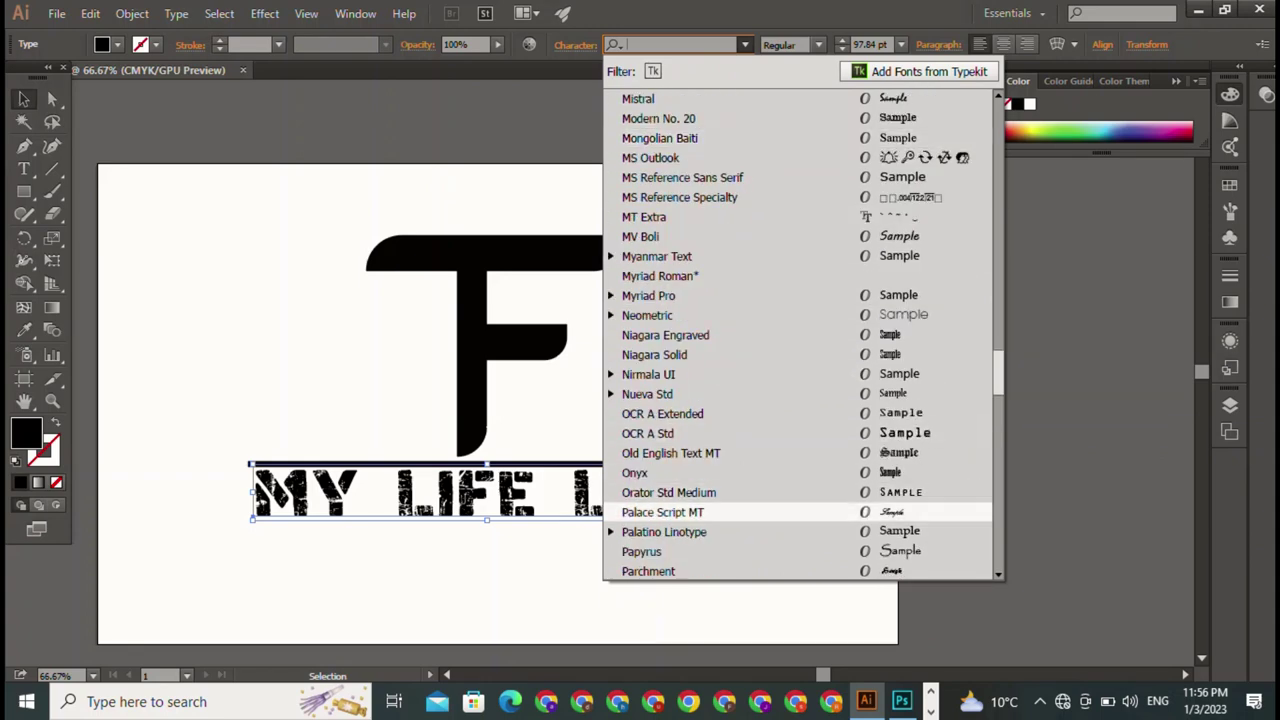
scroll(700, 450, "down", 1)
scroll(700, 450, "down", 3)
scroll(700, 450, "down", 1)
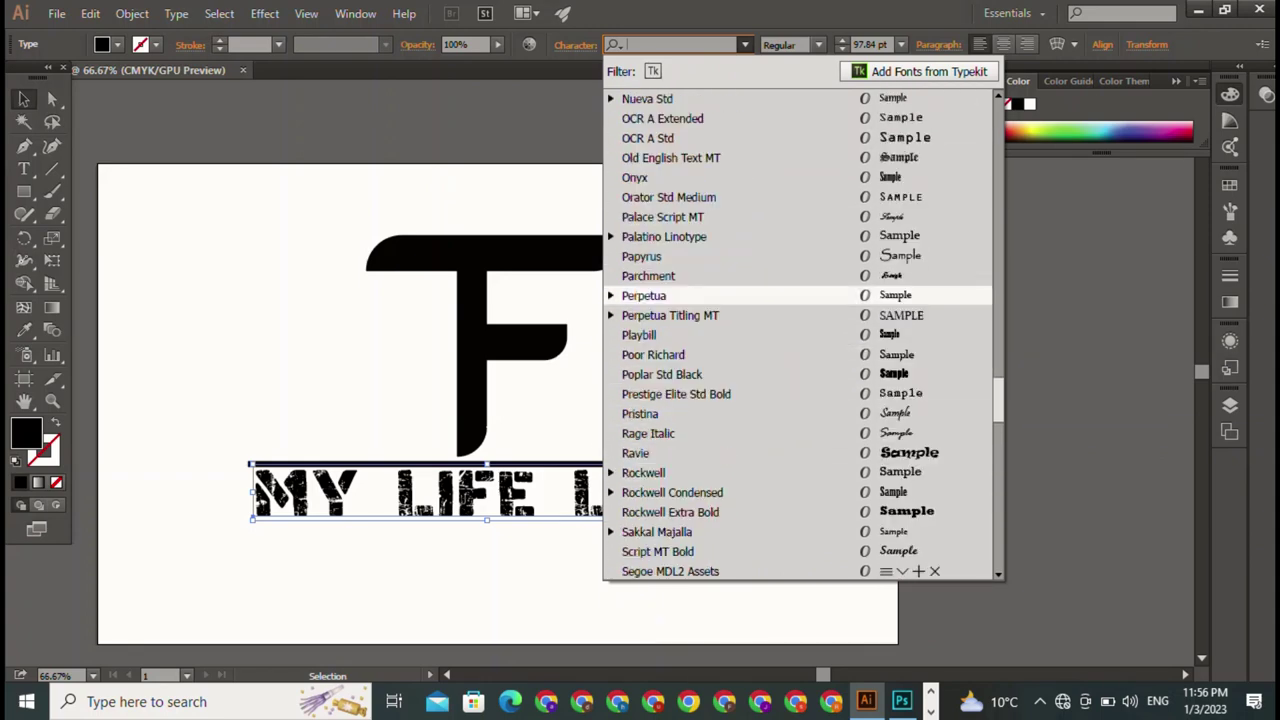
scroll(700, 295, "down", 2)
scroll(700, 414, "down", 2)
scroll(700, 414, "down", 1)
scroll(700, 414, "down", 3)
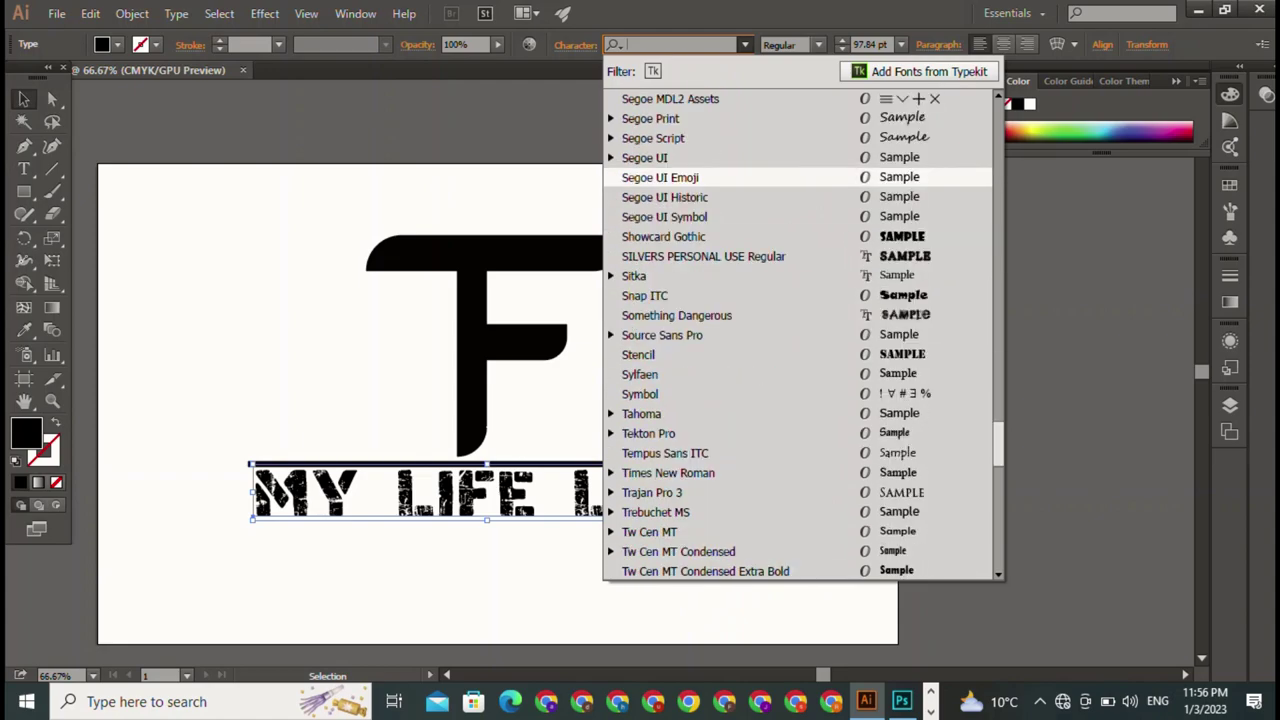
scroll(700, 177, "down", 3)
scroll(700, 490, "down", 4)
scroll(700, 490, "down", 3)
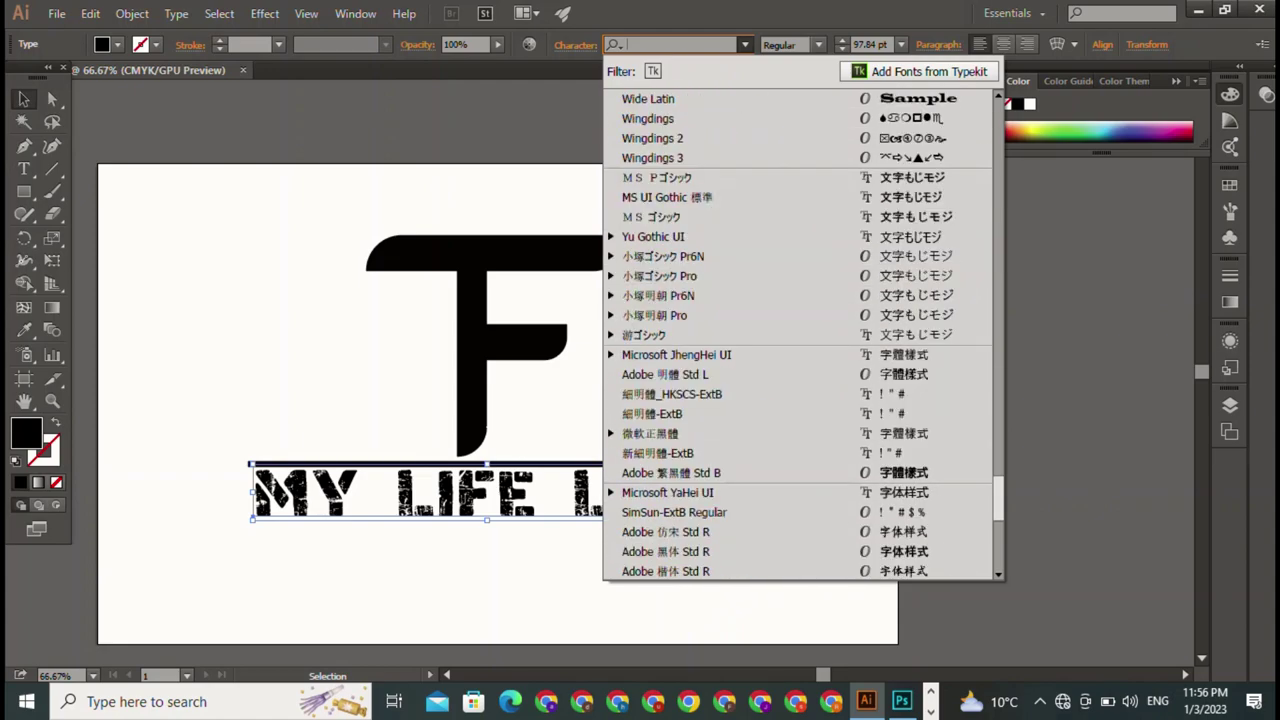
scroll(700, 335, "up", 13)
scroll(700, 335, "up", 10)
scroll(700, 335, "up", 4)
scroll(700, 335, "up", 9)
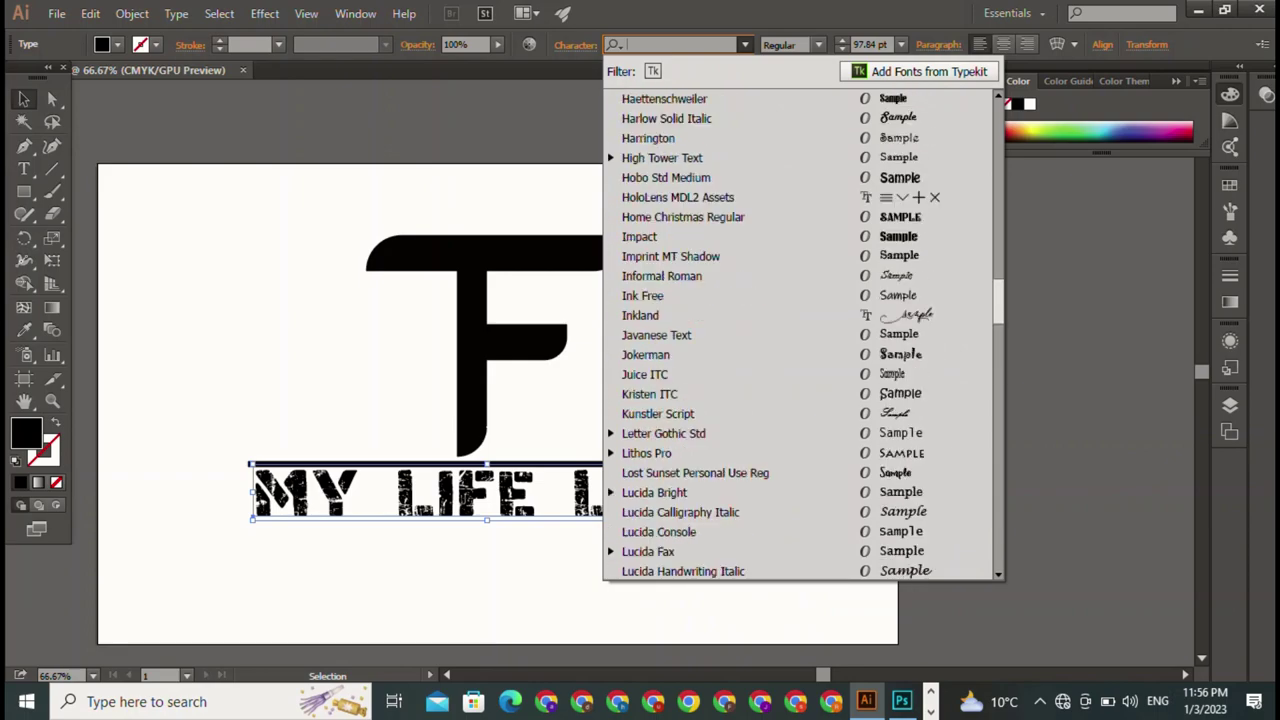
scroll(700, 335, "up", 4)
scroll(700, 335, "up", 8)
scroll(700, 335, "up", 10)
scroll(700, 335, "up", 7)
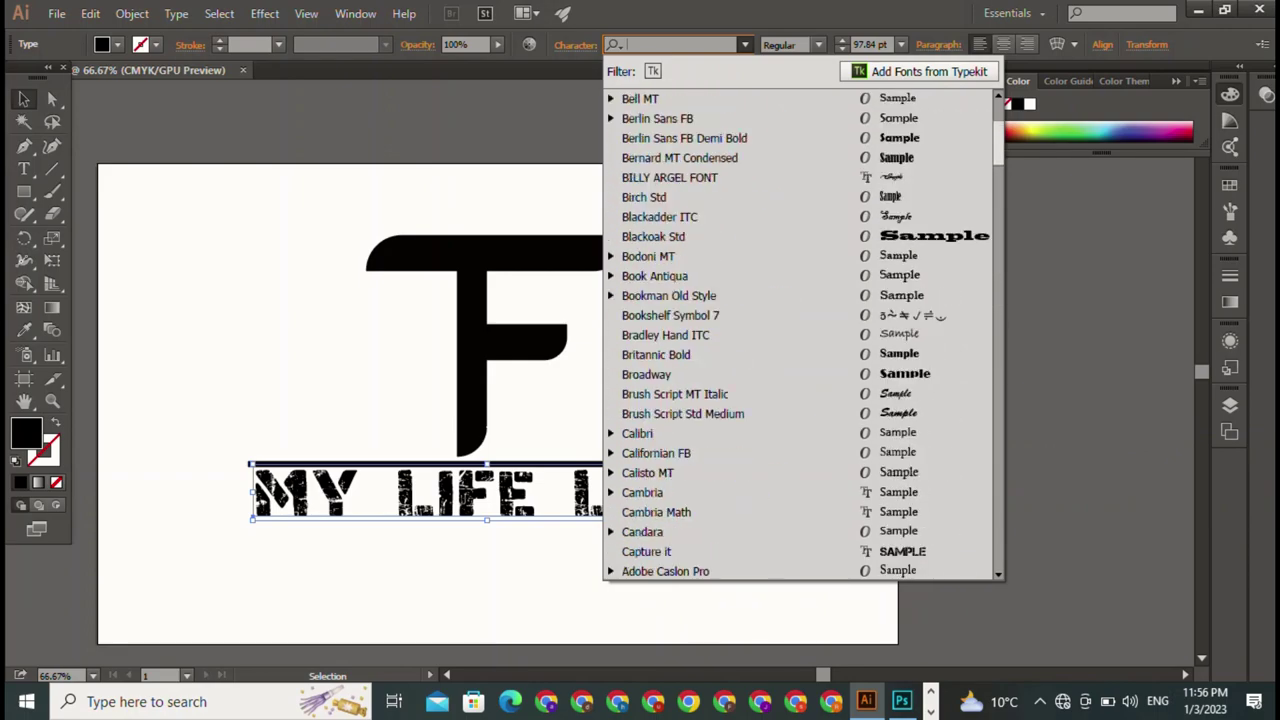
scroll(700, 335, "up", 3)
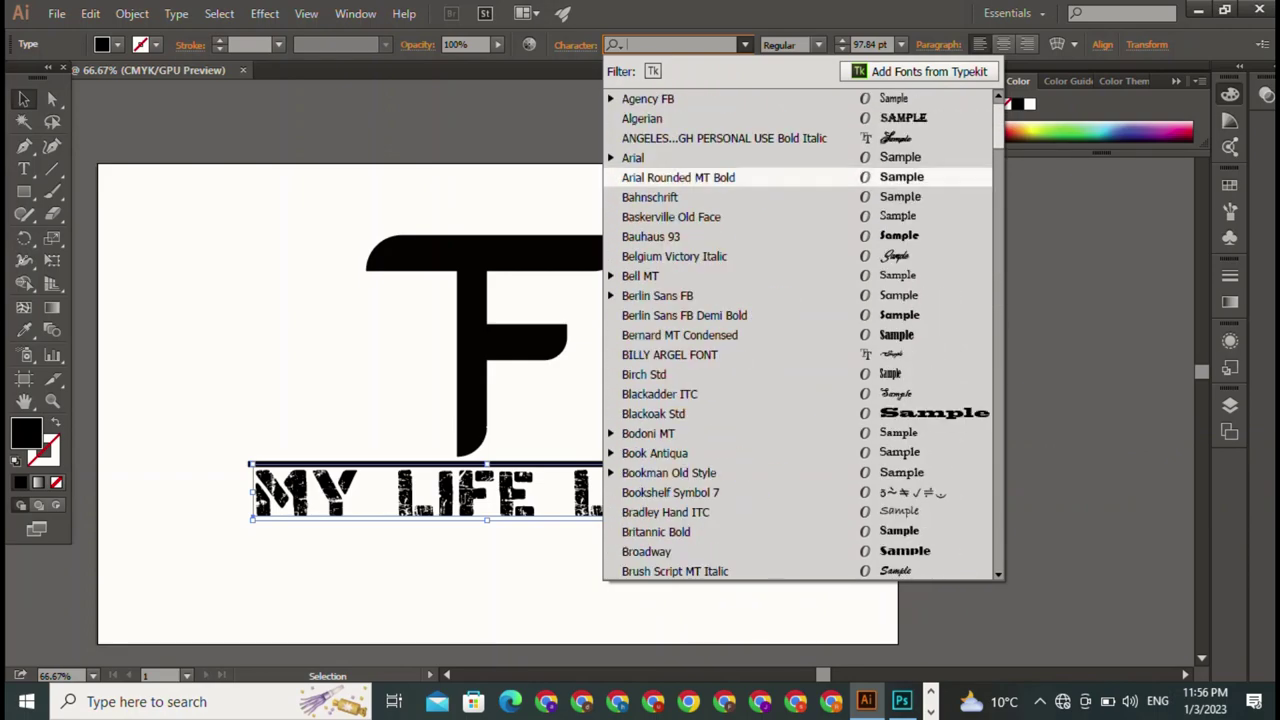
scroll(700, 256, "down", 1)
scroll(700, 335, "up", 1)
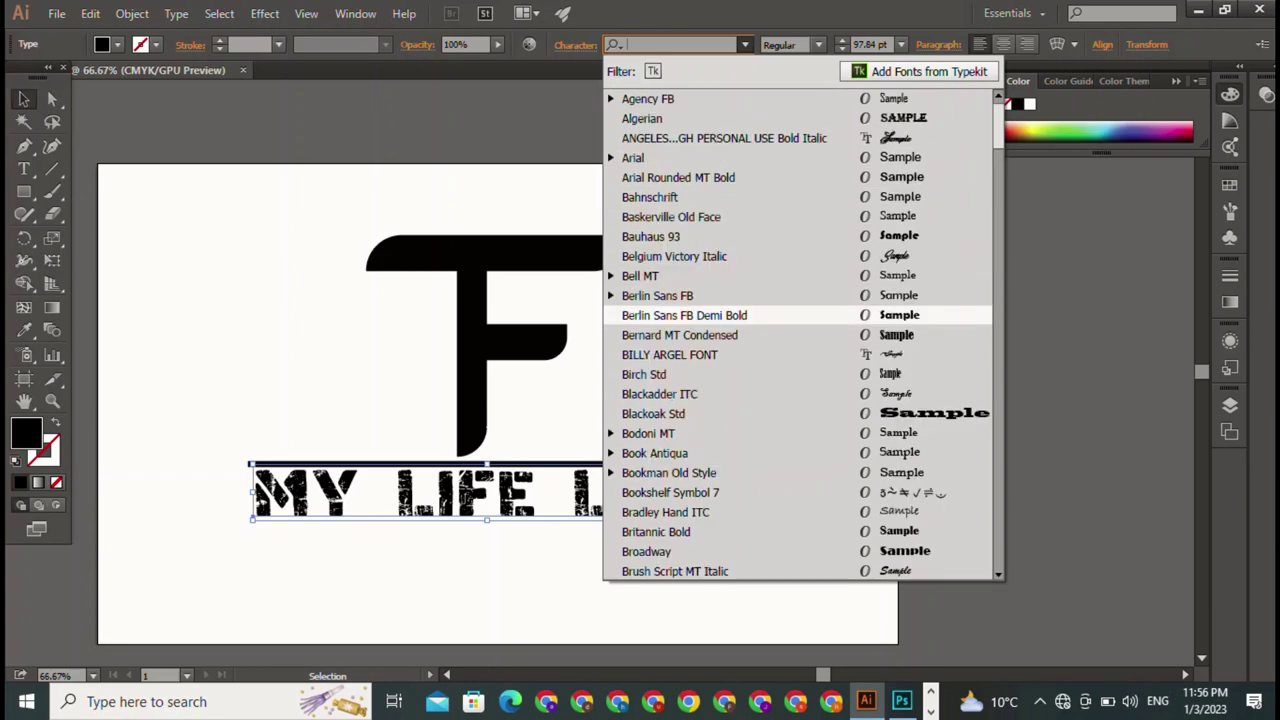
left_click(660, 118)
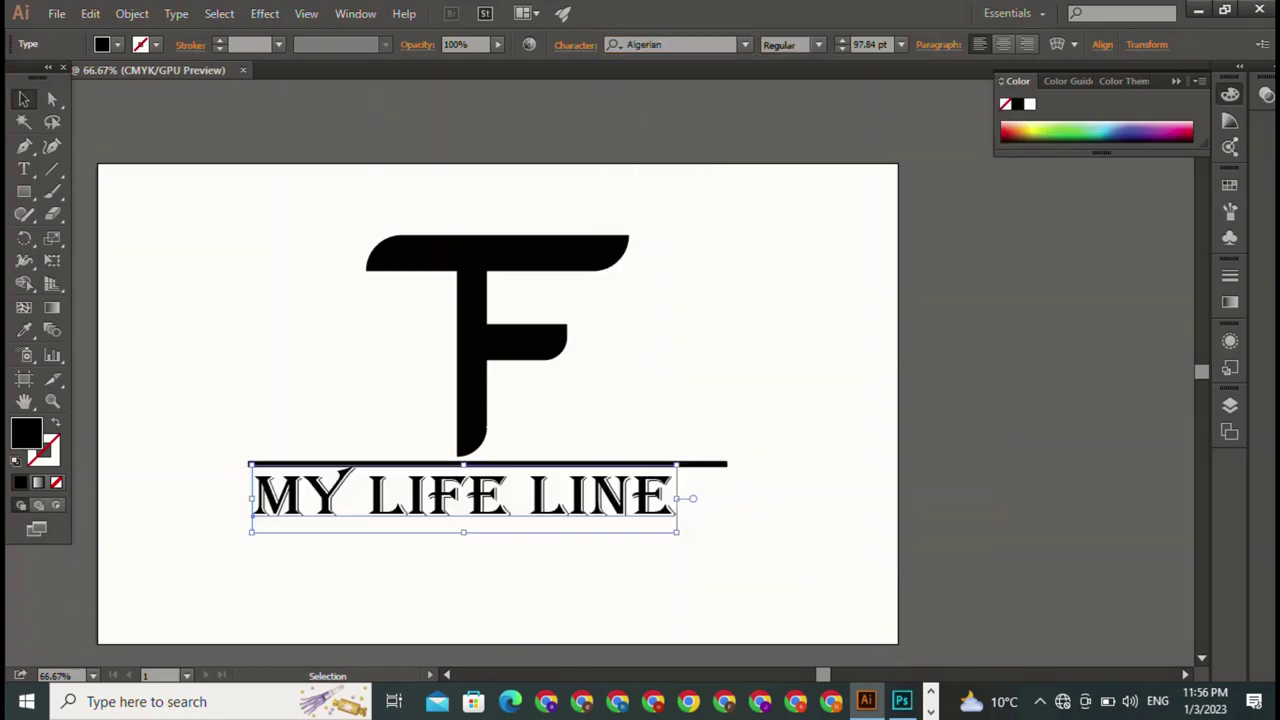
Step: Stretch MY LIFE LINE horizontally so it spans the black line's full width
left_click_drag(678, 498, 728, 498)
key("ctrl+shift+a")
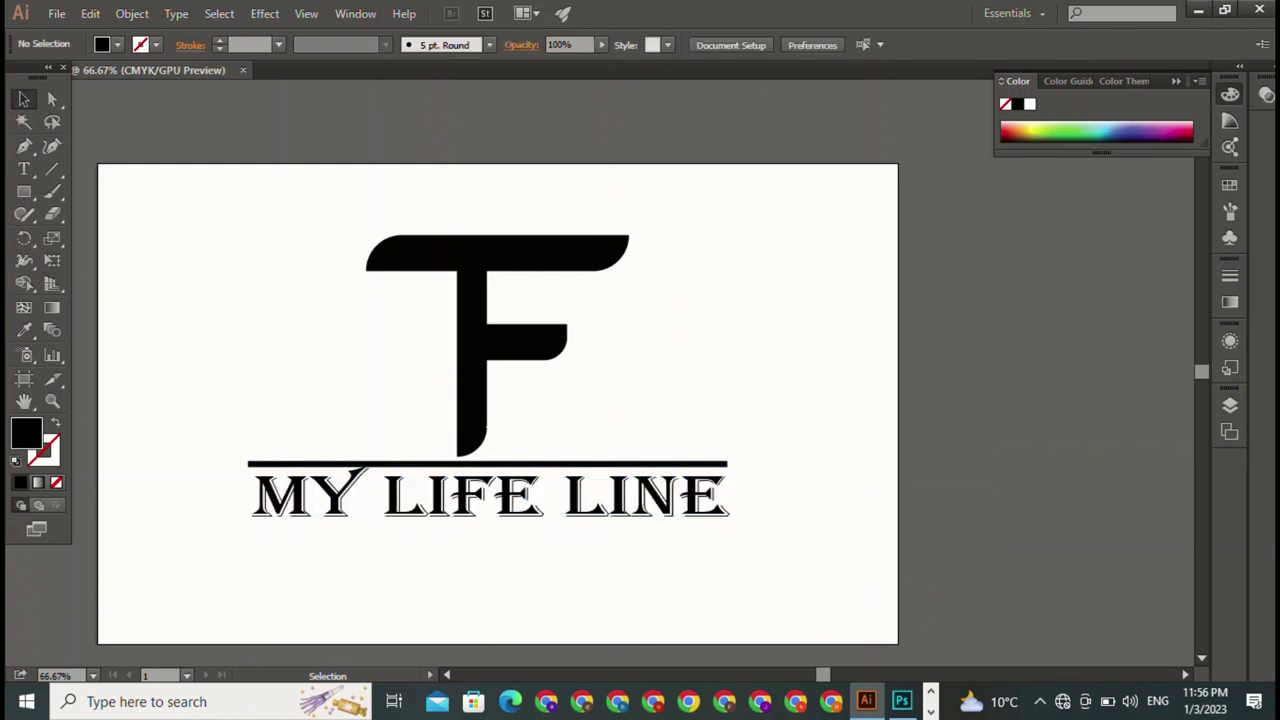
left_click(355, 470)
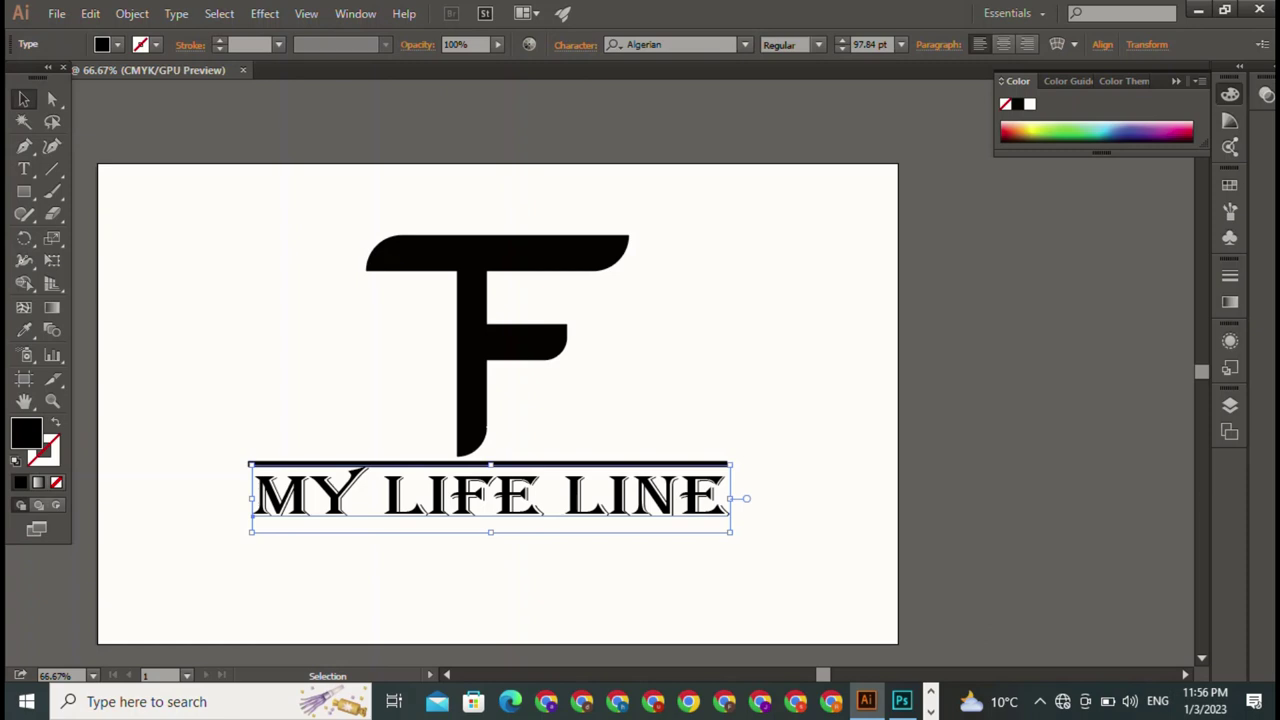
Step: Give the tagline a dark green fill in the Color Picker, refining from an initial light green
double_click(26, 432)
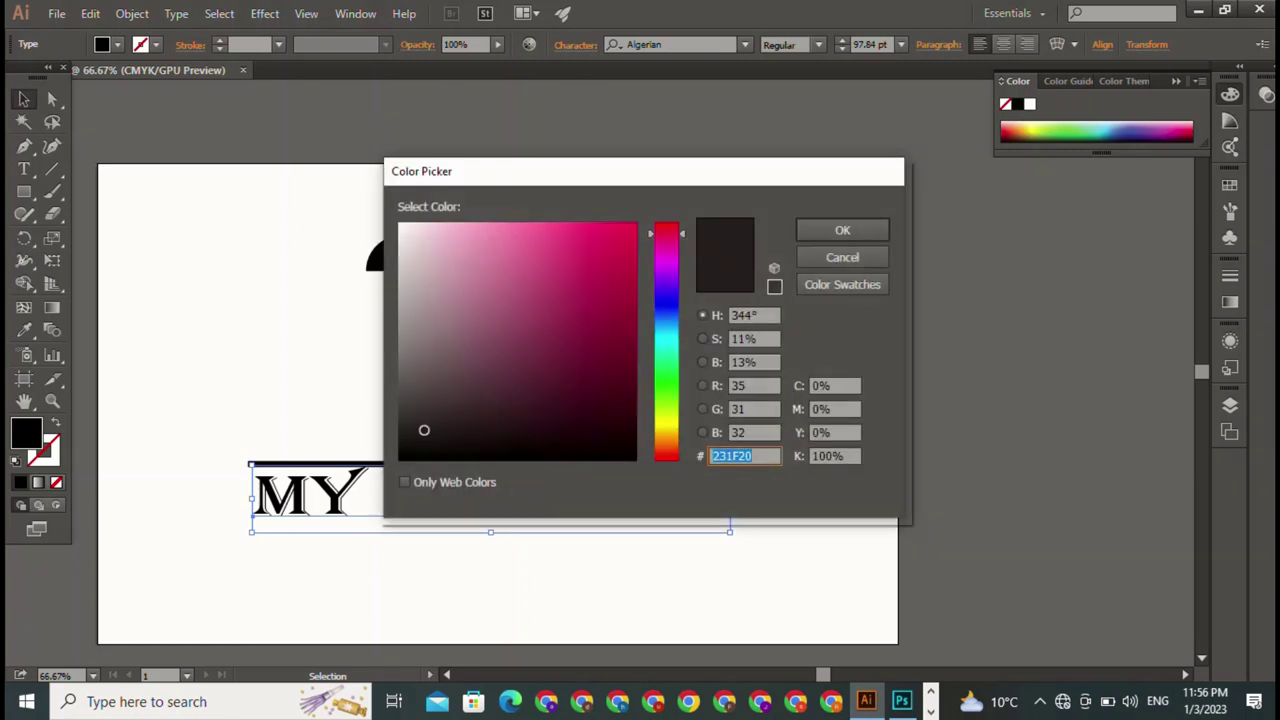
left_click_drag(666, 410, 666, 362)
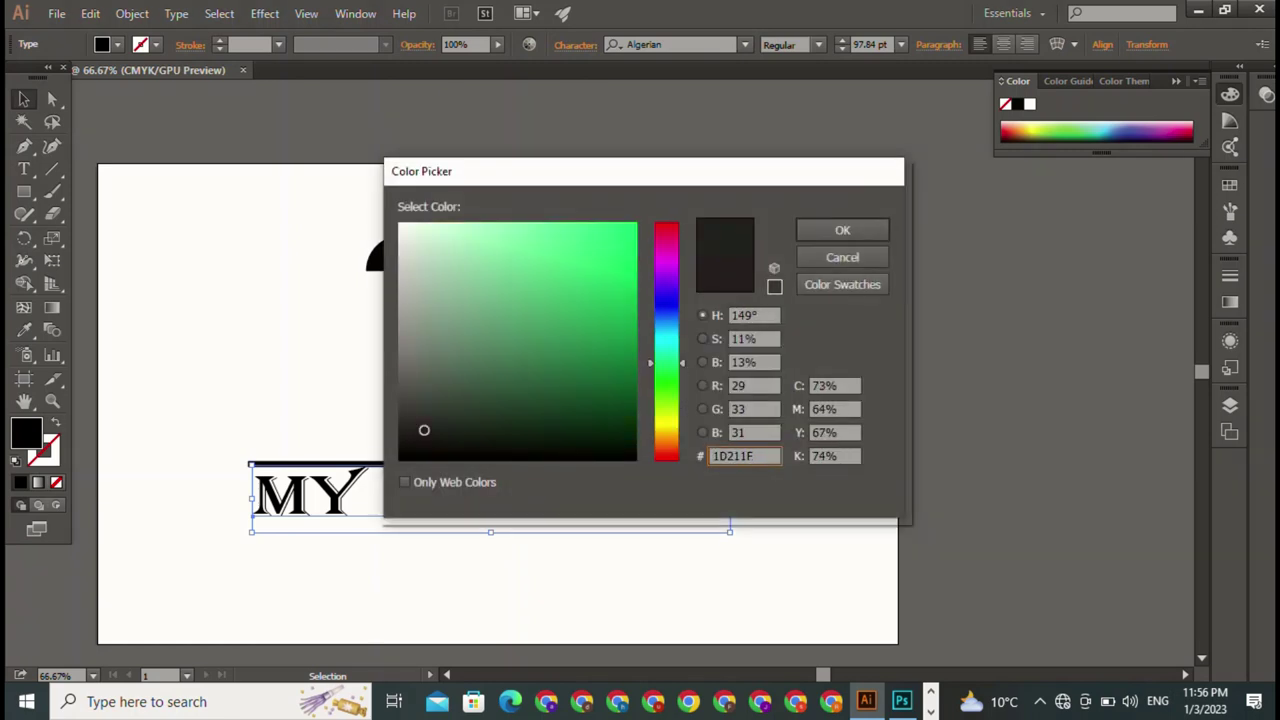
left_click(505, 255)
left_click(842, 230)
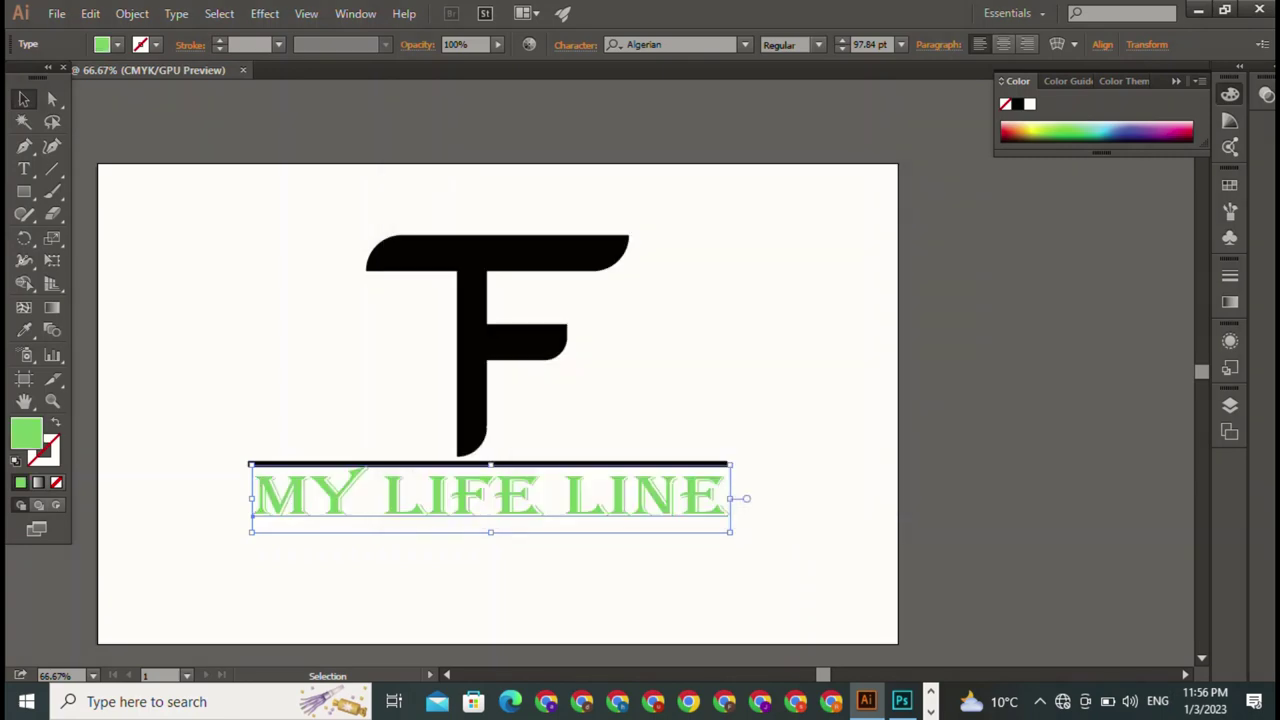
double_click(26, 432)
left_click_drag(610, 300, 621, 385)
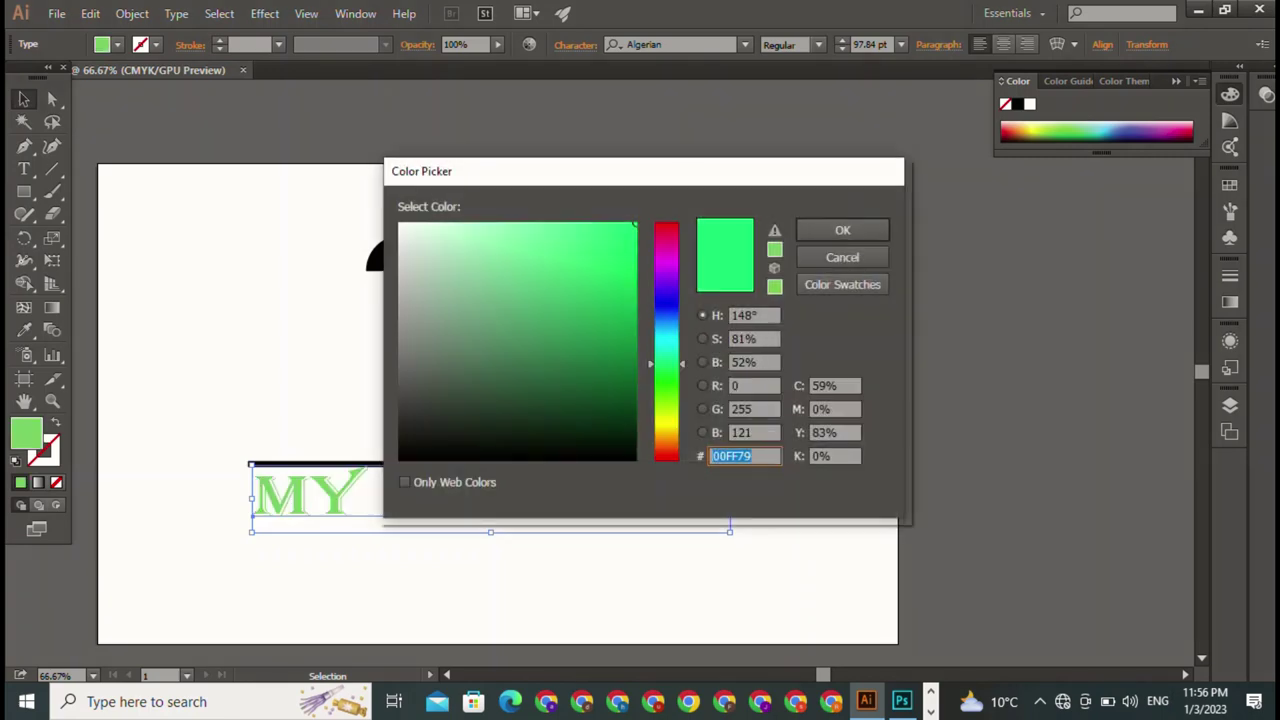
left_click(842, 230)
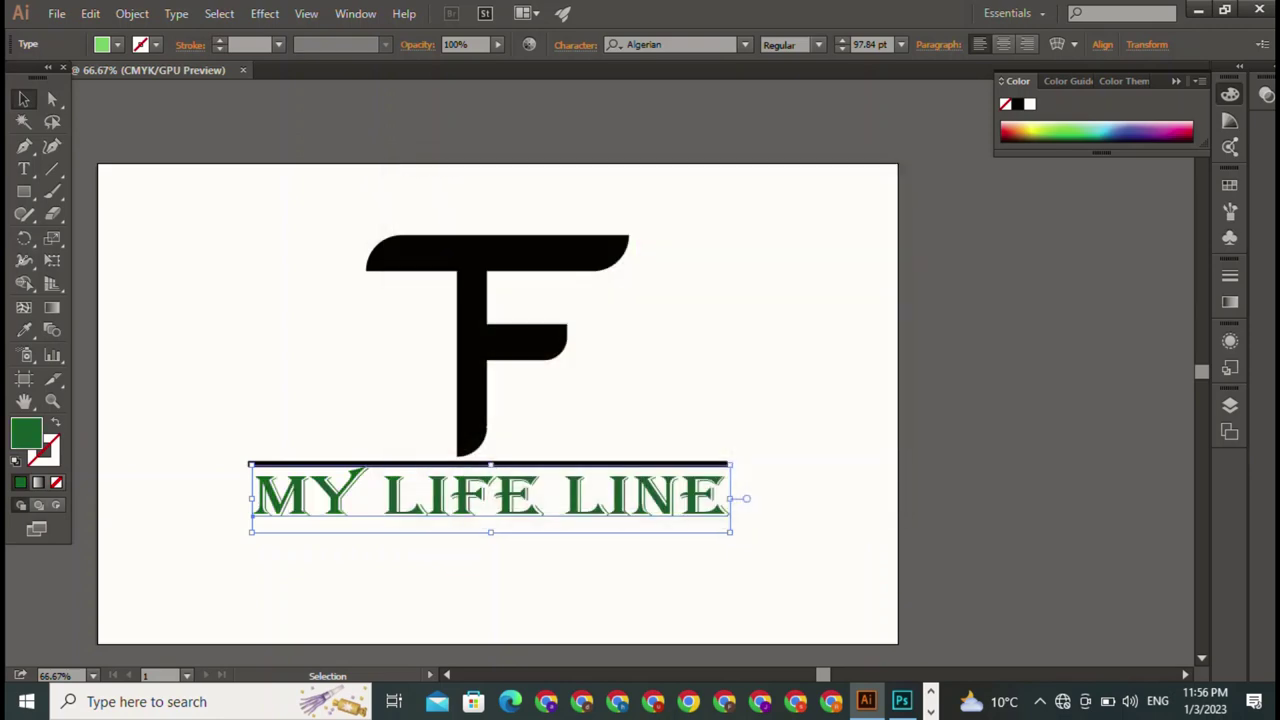
key("ctrl+shift+a")
Step: Copy the tagline's dark green onto the F monogram with the Eyedropper
left_click(472, 380)
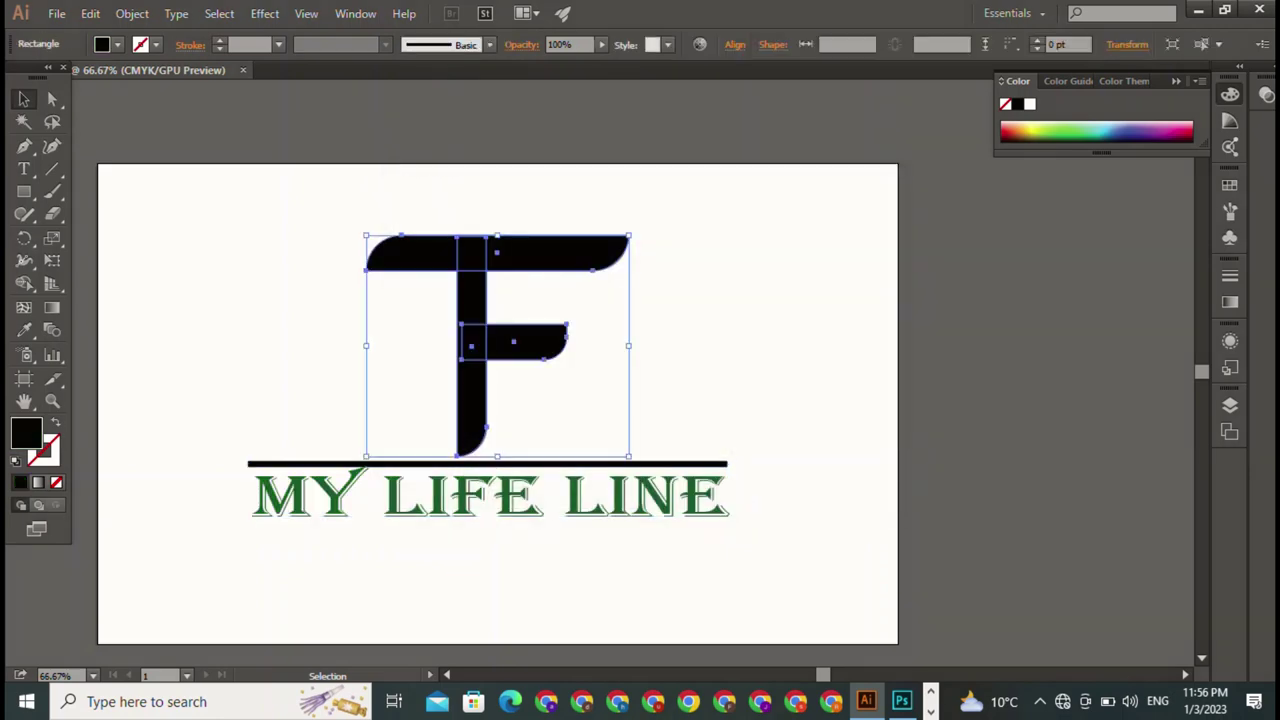
key("i")
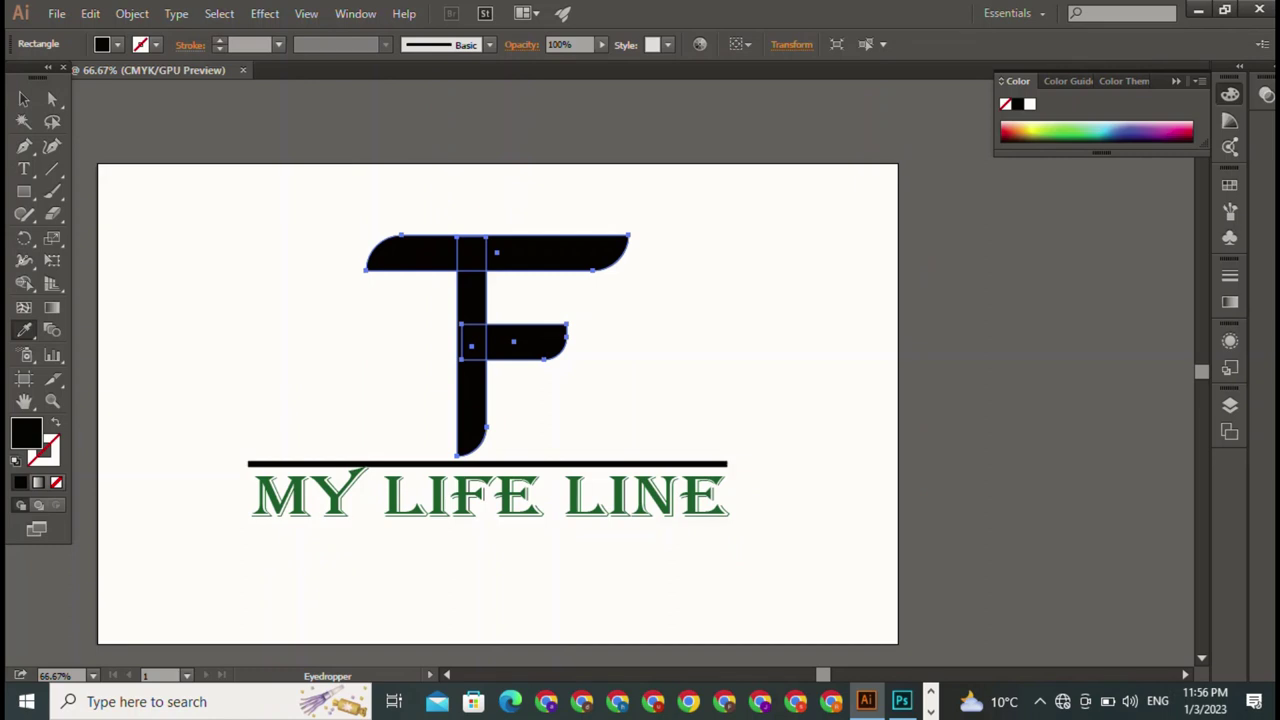
left_click(395, 497)
key("v")
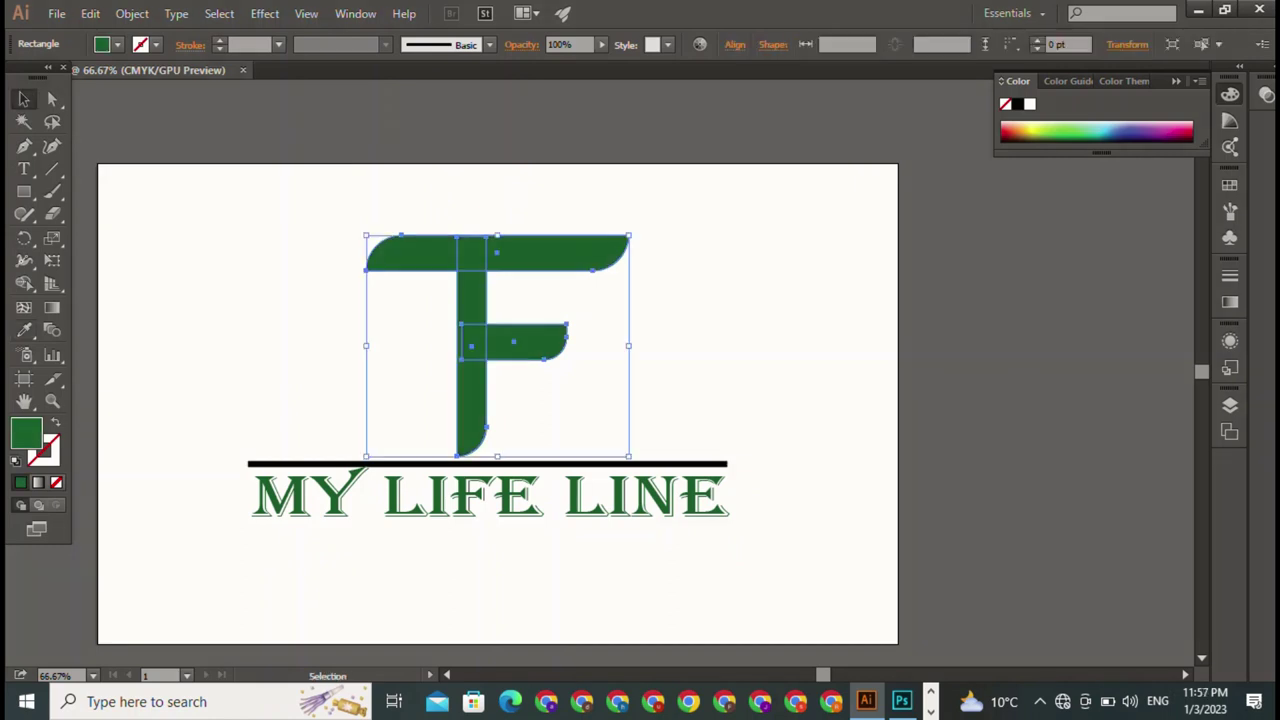
key("ctrl+shift+a")
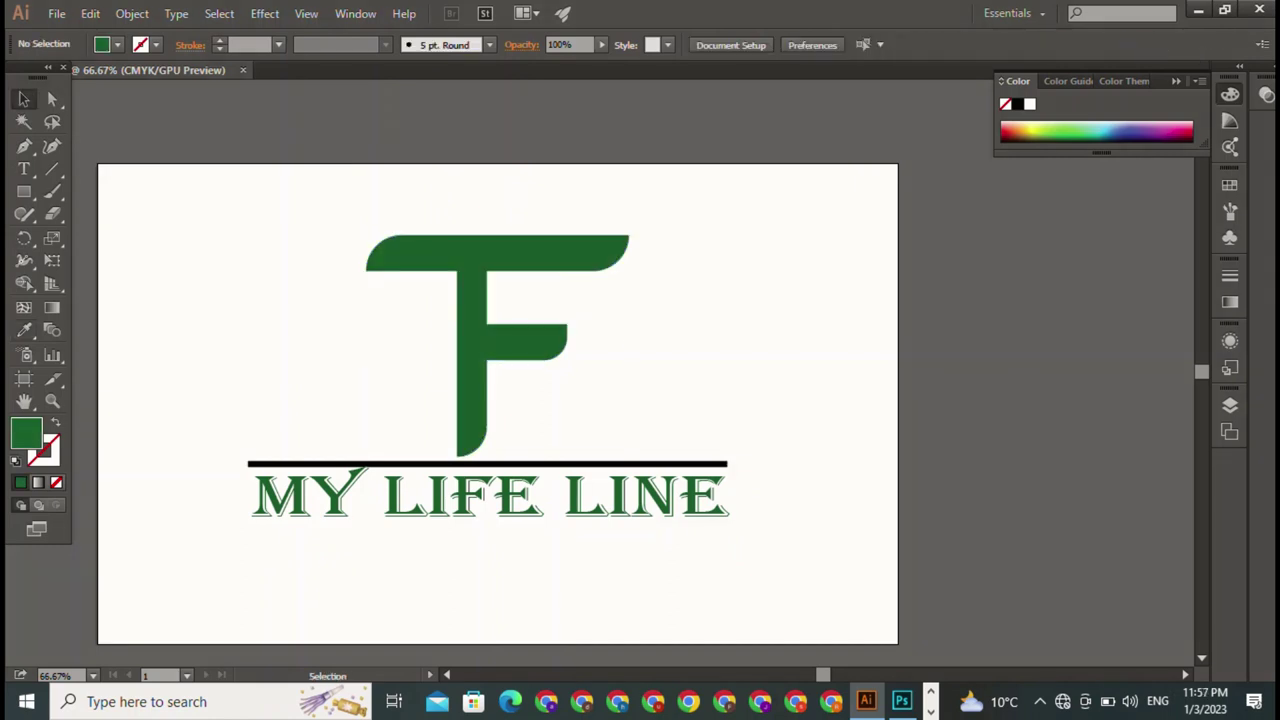
Step: Fine-tune the F's green fill shade in the Color Picker
left_click(472, 380)
double_click(26, 432)
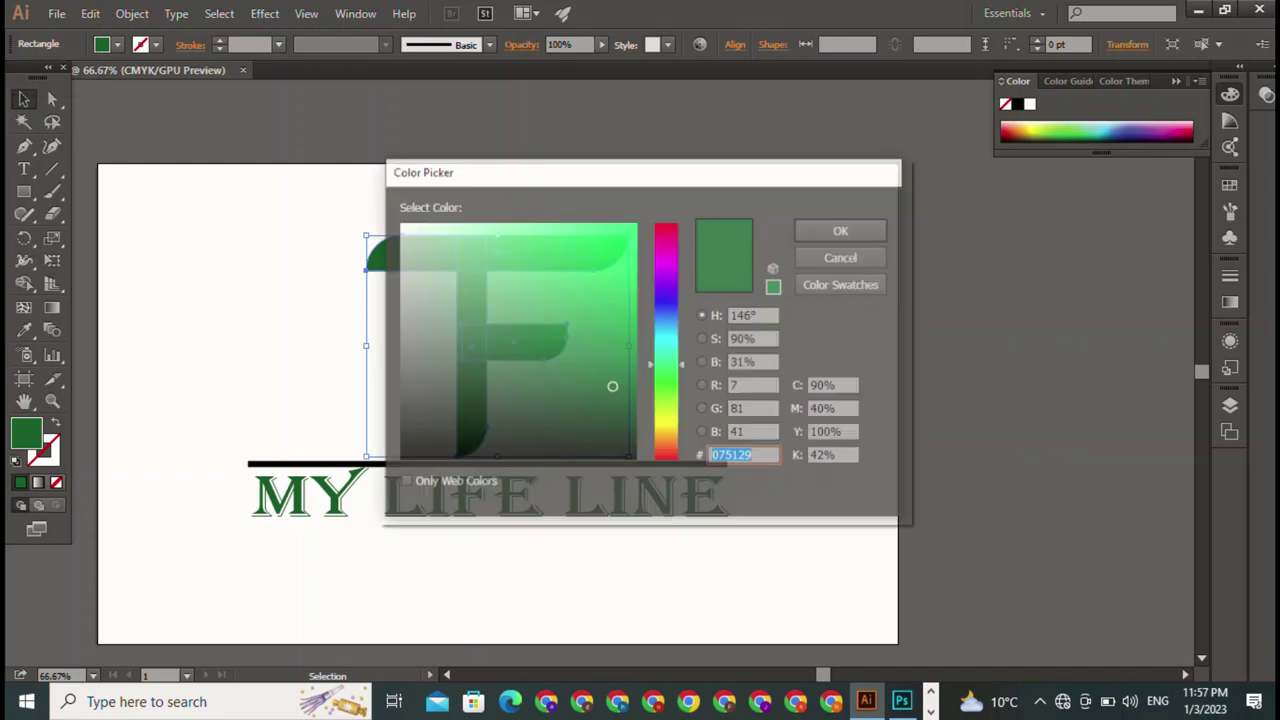
left_click(590, 301)
left_click(838, 231)
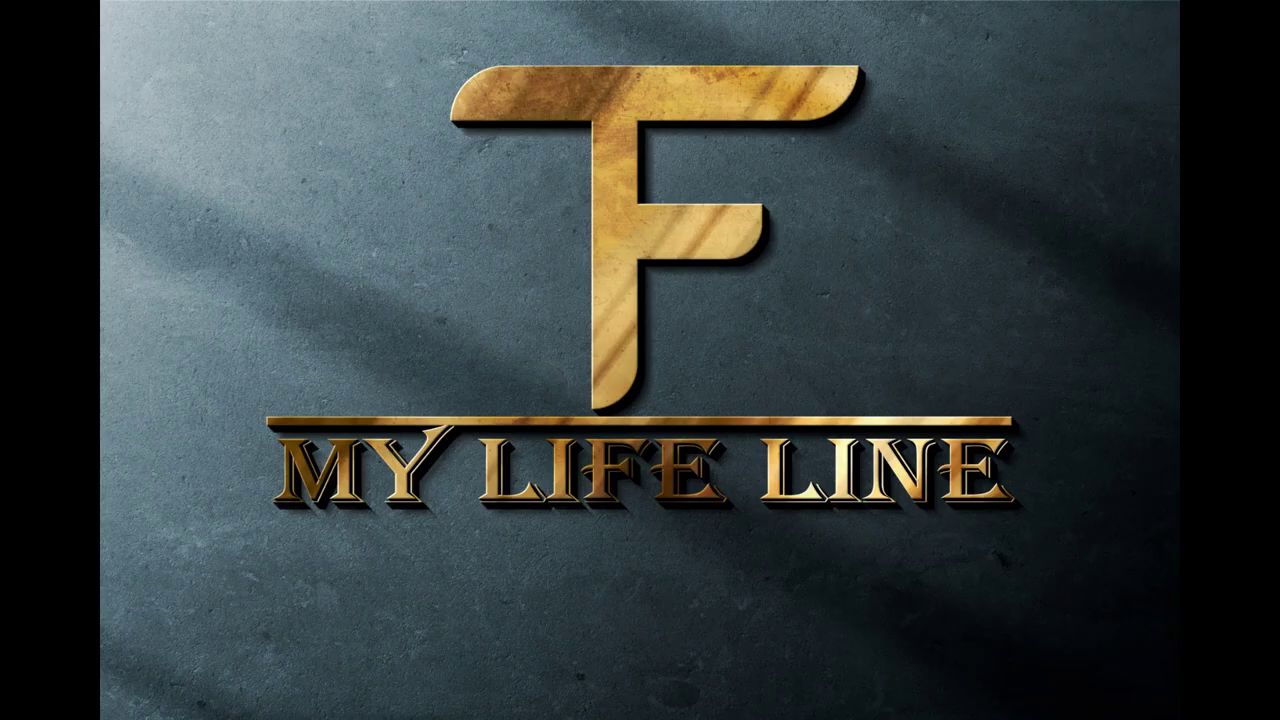